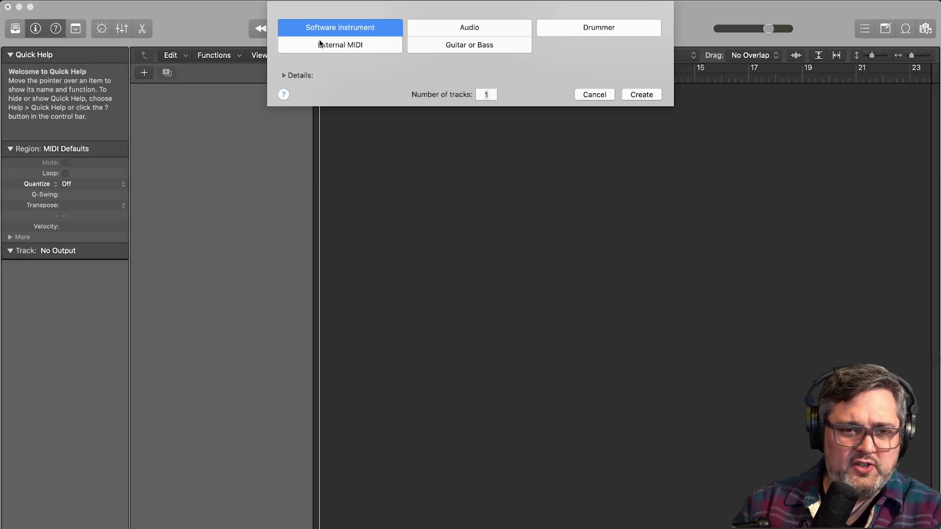
Create one Software Instrument track and remove its Bus 2 and Bus 3 sends
{"action": "left_click", "coordinate": [309, 27]}
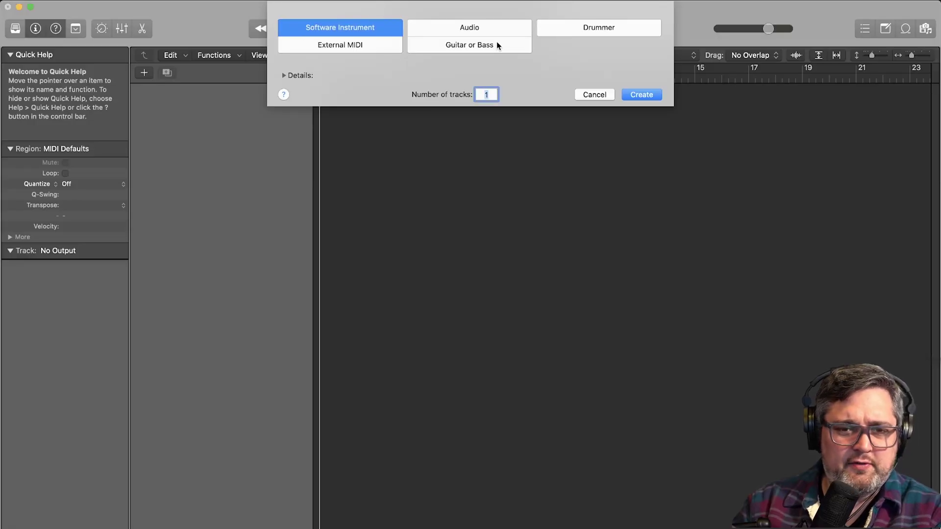
{"action": "key", "text": "Return"}
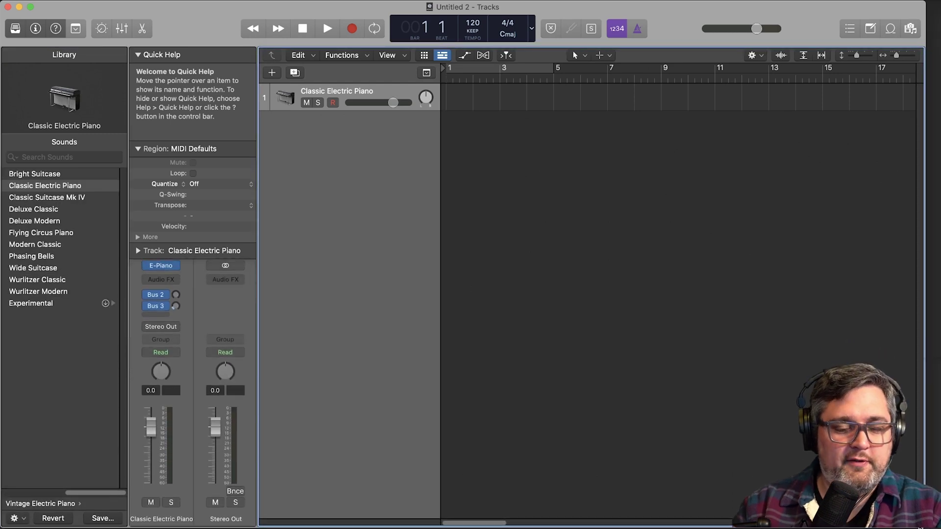
{"action": "left_click", "coordinate": [164, 299]}
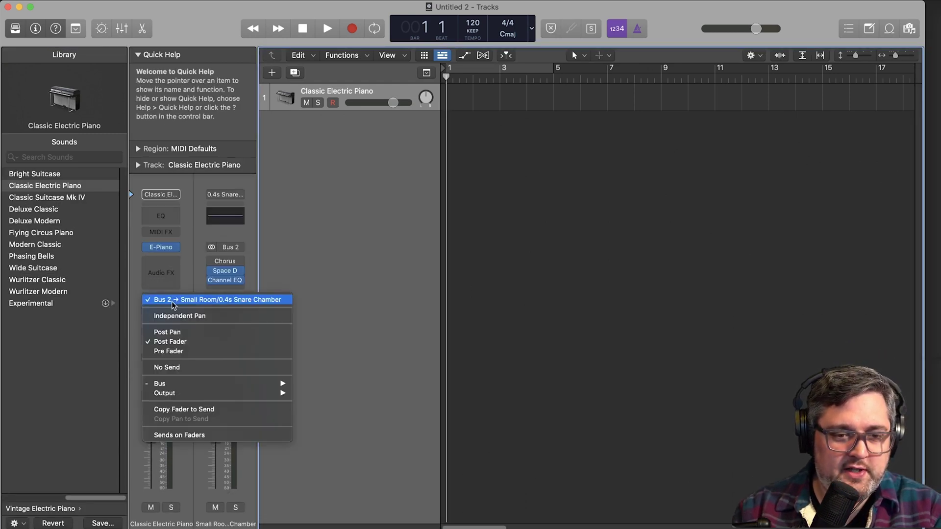
{"action": "left_click", "coordinate": [194, 367]}
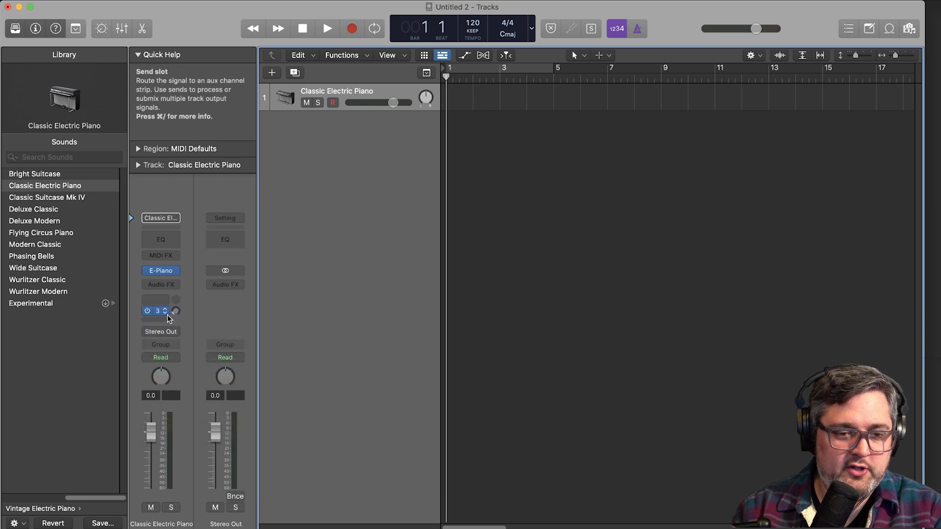
{"action": "left_click", "coordinate": [166, 310]}
{"action": "left_click", "coordinate": [186, 353]}
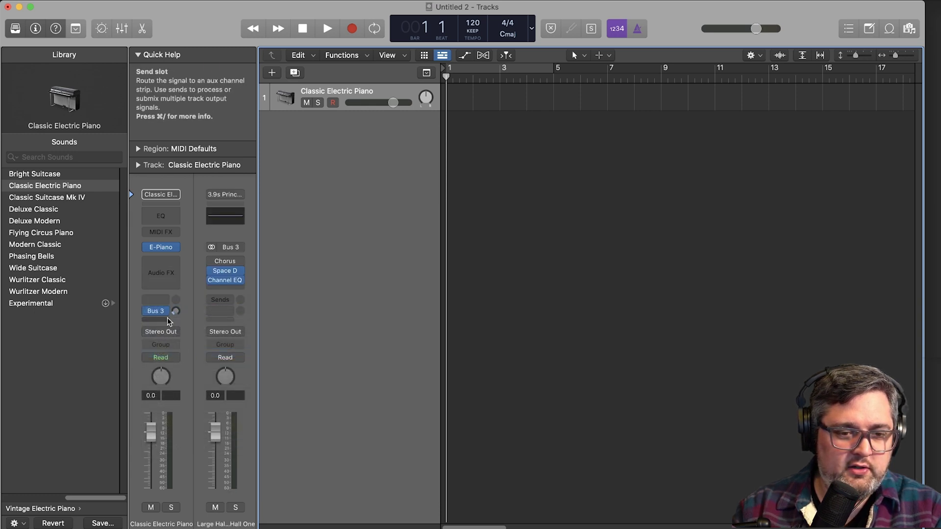
{"action": "left_click", "coordinate": [169, 310]}
{"action": "left_click", "coordinate": [185, 378]}
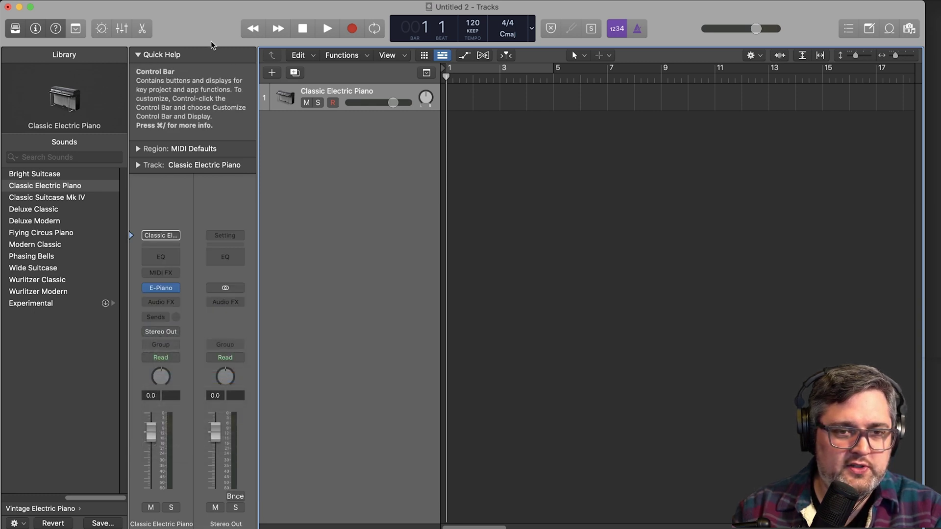
Open the mixer and delete the two leftover reverb aux channel strips fed by Bus 2 and Bus 3
{"action": "left_click", "coordinate": [210, 0]}
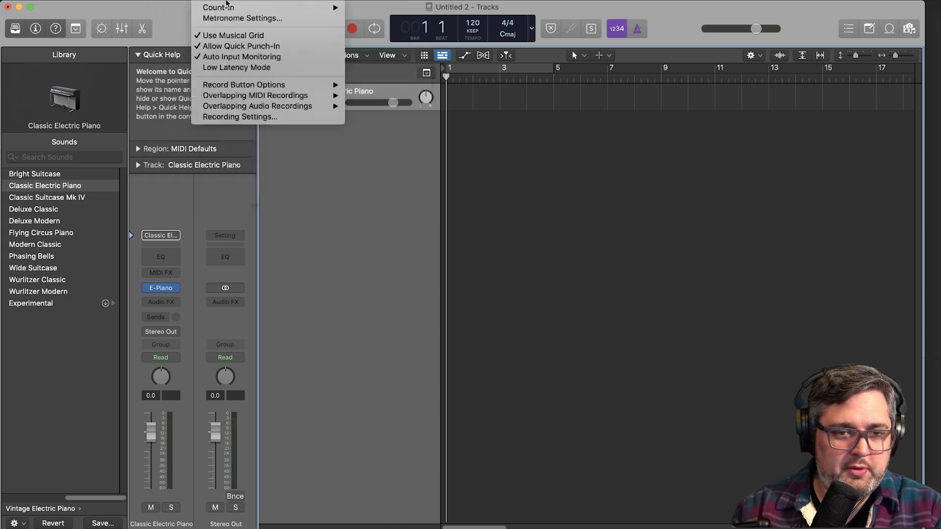
{"action": "mouse_move", "coordinate": [267, 0]}
{"action": "left_click", "coordinate": [278, 35]}
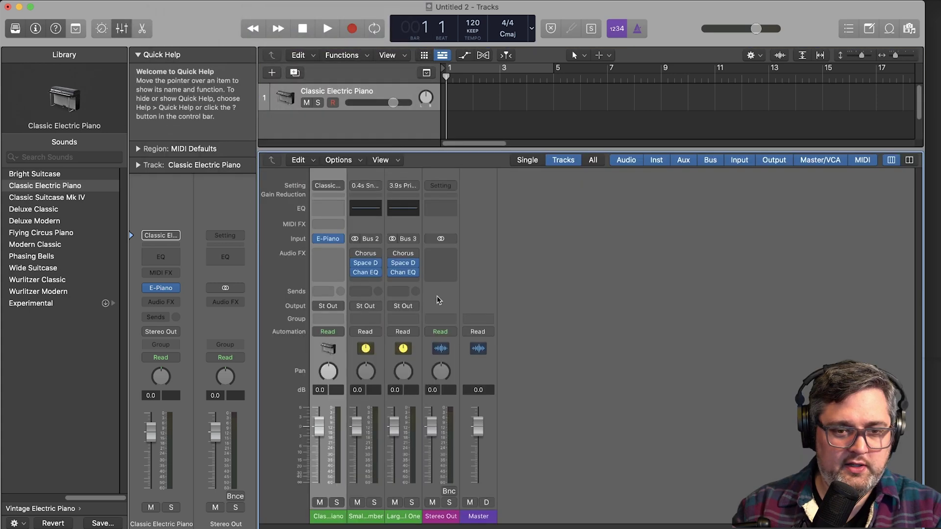
{"action": "left_click", "coordinate": [366, 523]}
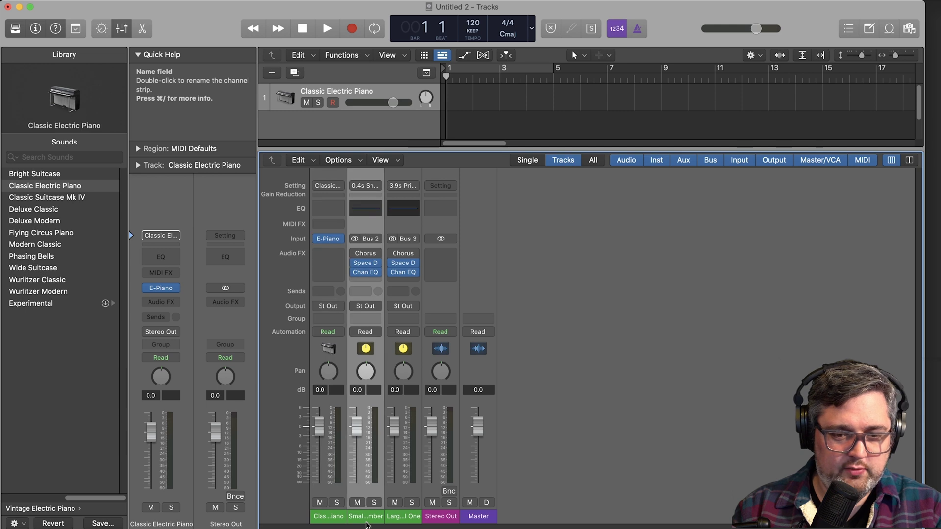
{"action": "key", "text": "Delete"}
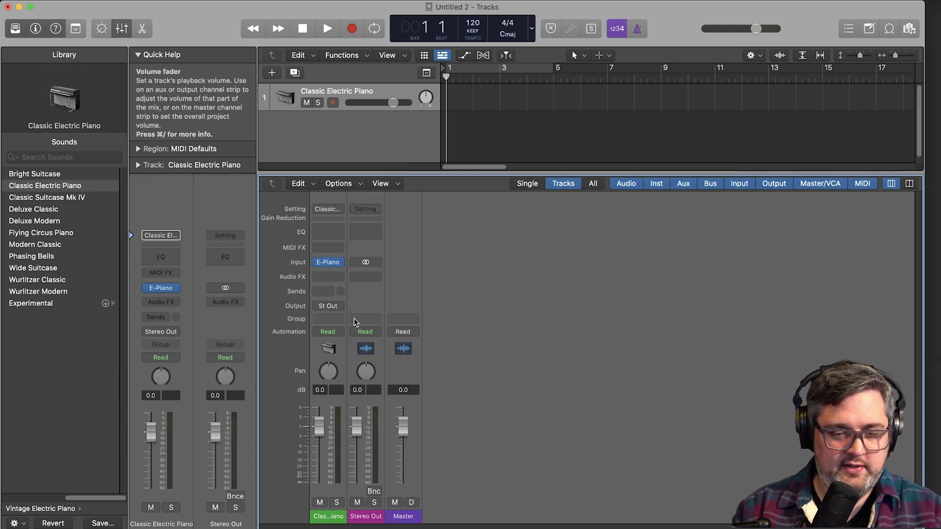
Replace the track's electric piano instrument with SonoBus as Multi-Output (9xStereo)
{"action": "left_click", "coordinate": [341, 263]}
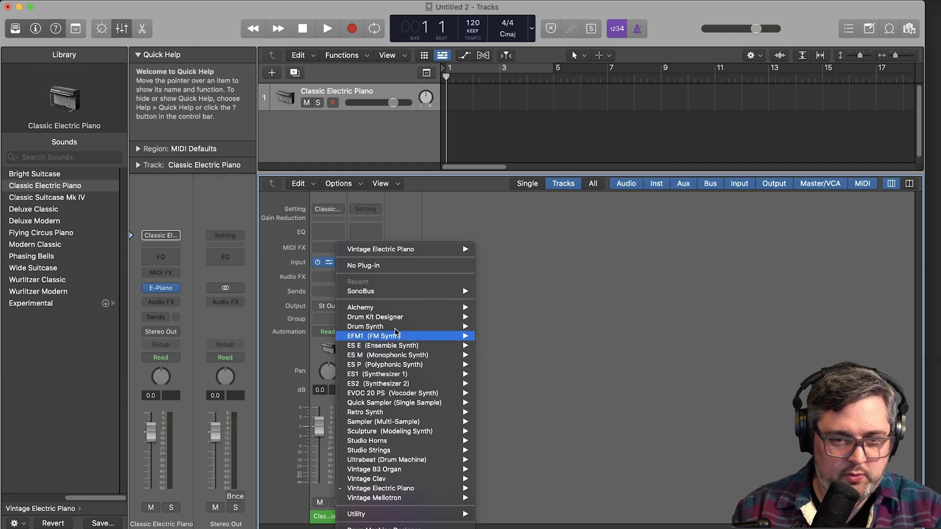
{"action": "mouse_move", "coordinate": [401, 292]}
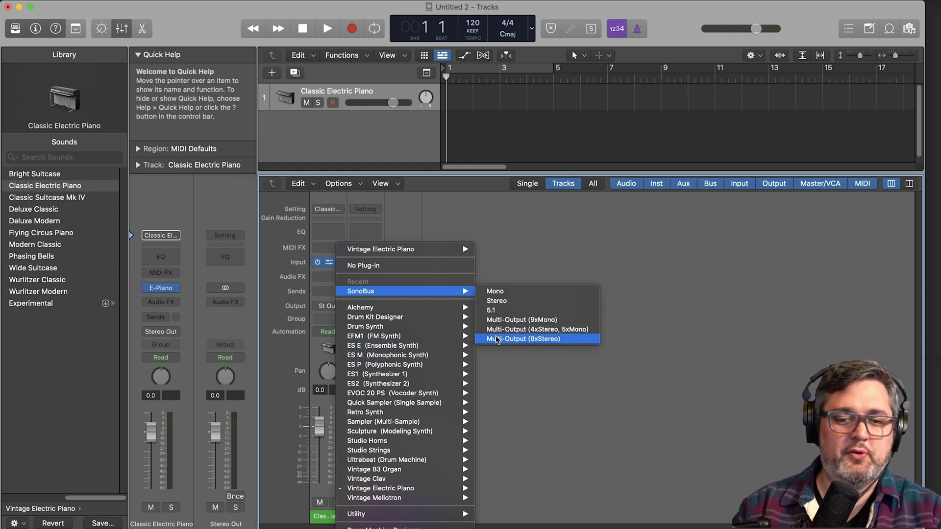
{"action": "left_click", "coordinate": [536, 339]}
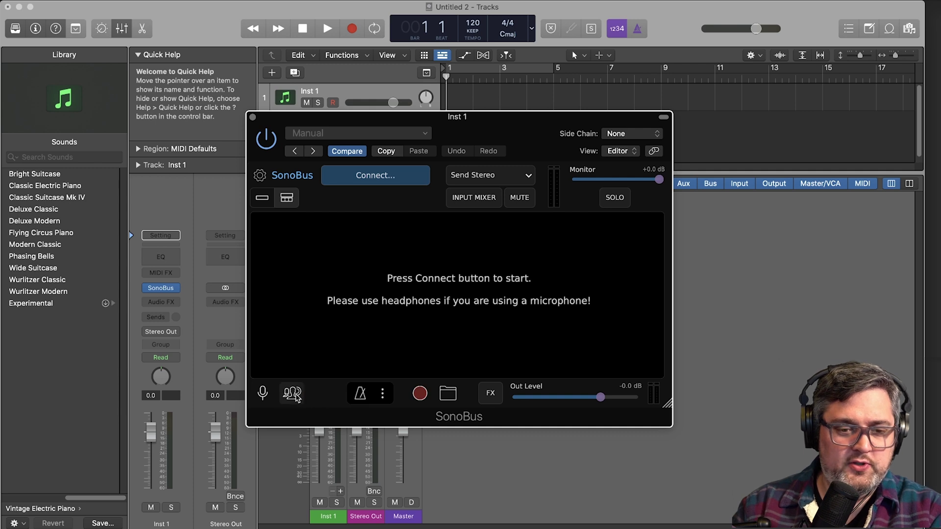
Mute all other participants in SonoBus and connect to the private group BenjaTest
{"action": "left_click", "coordinate": [293, 393]}
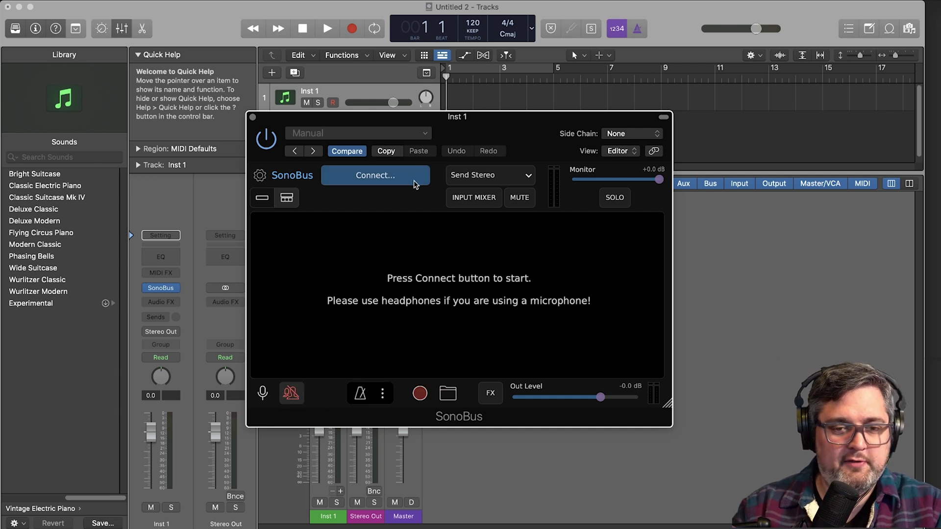
{"action": "left_click", "coordinate": [374, 177]}
{"action": "left_click", "coordinate": [340, 245]}
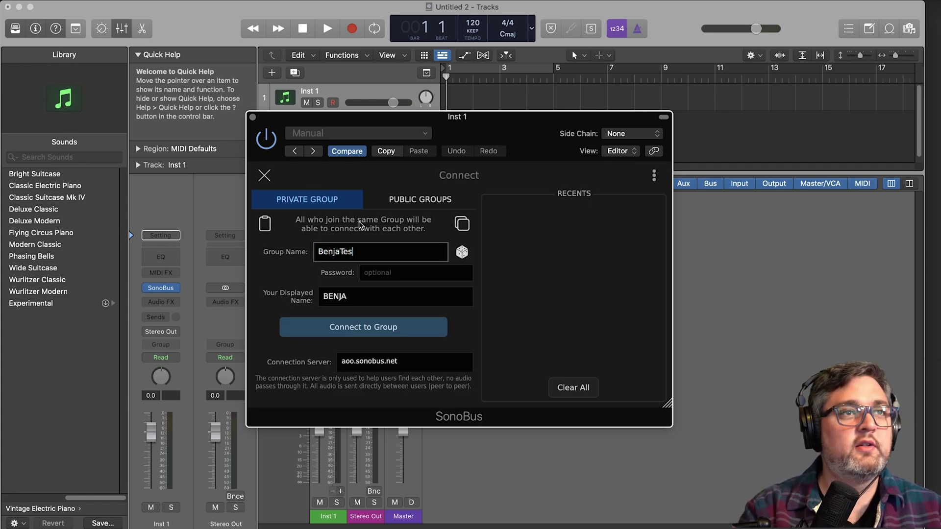
{"action": "key", "text": "Return"}
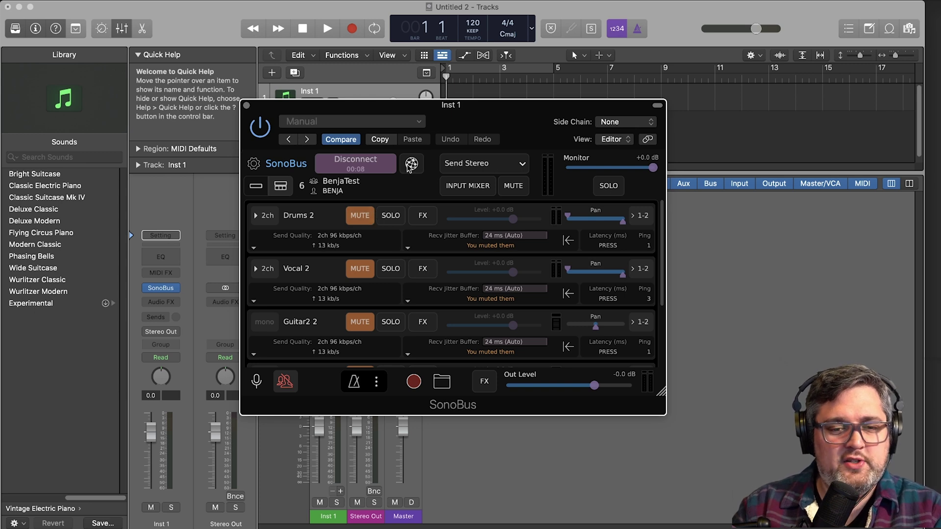
Unmute Drums 2 at a level of about -1.4 dB and Vocal 2 at about -7.7 dB
{"action": "left_click", "coordinate": [367, 215]}
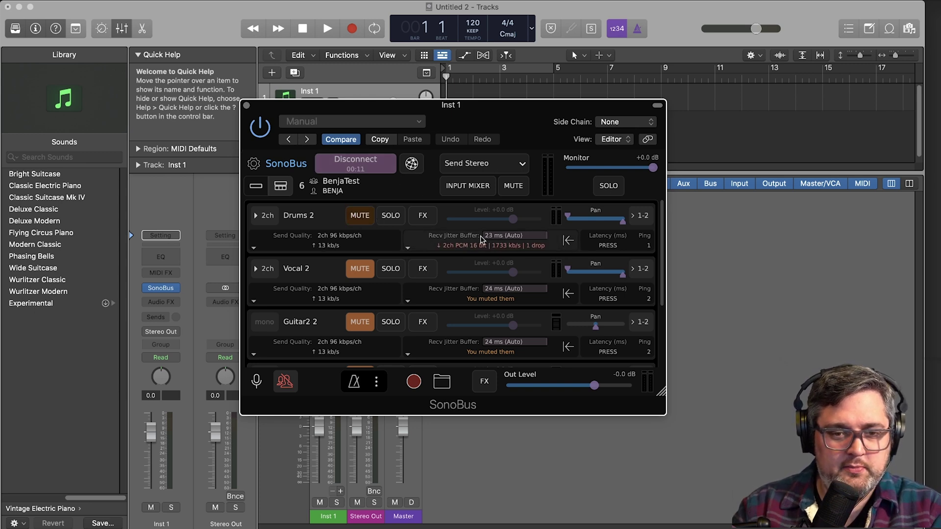
{"action": "left_click_drag", "start_coordinate": [512, 221], "coordinate": [509, 225]}
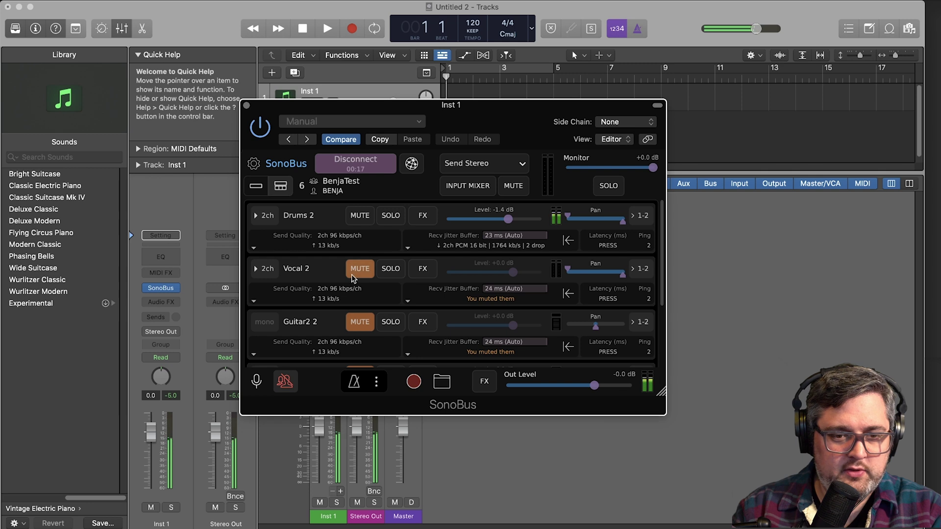
{"action": "left_click", "coordinate": [364, 268]}
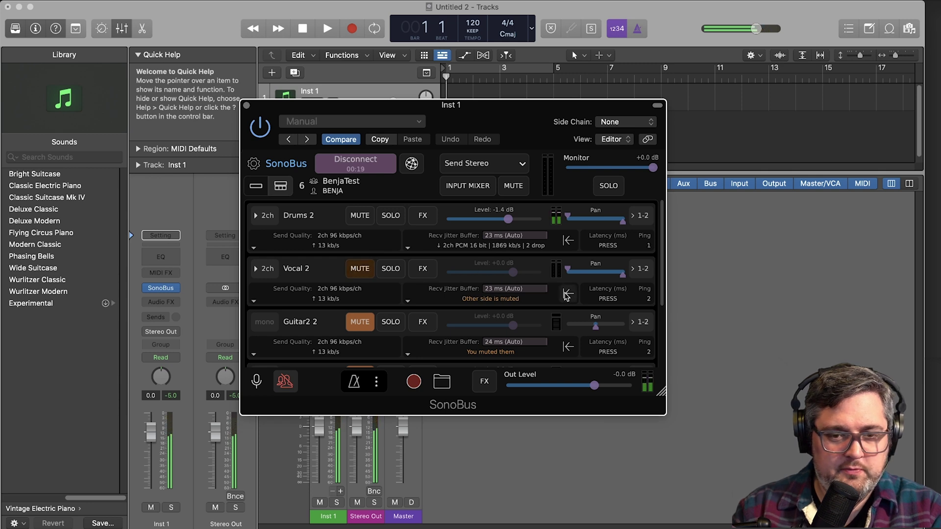
{"action": "left_click_drag", "start_coordinate": [513, 273], "coordinate": [488, 277]}
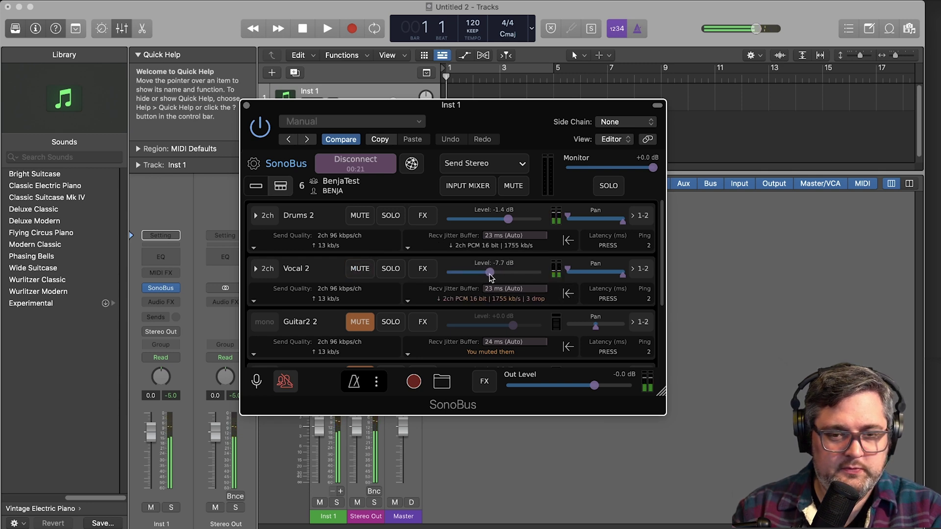
Unmute Guitar2 2 at about -6.7 dB panned left and Guitar1 2 at about -4.3 dB panned right
{"action": "scroll", "coordinate": [502, 318], "scroll_direction": "down", "scroll_amount": 1}
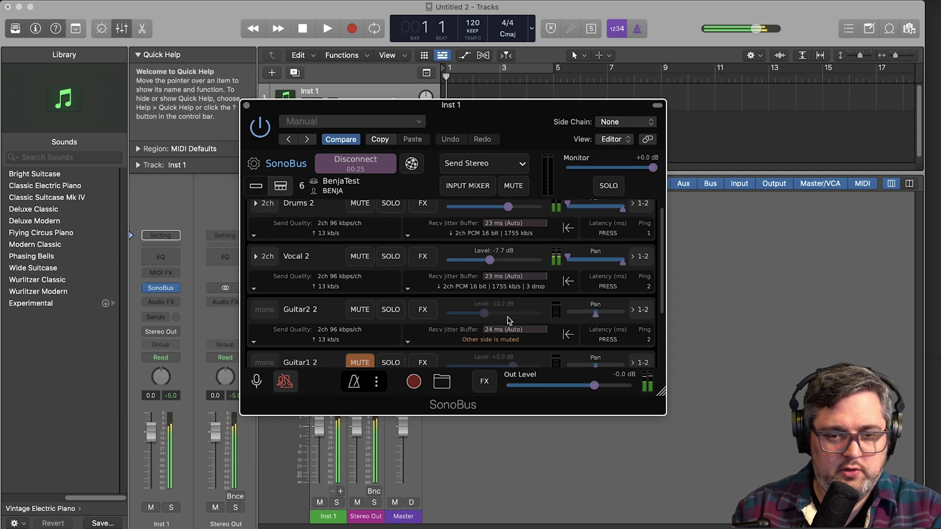
{"action": "left_click", "coordinate": [360, 309]}
{"action": "scroll", "coordinate": [477, 294], "scroll_direction": "down", "scroll_amount": 3}
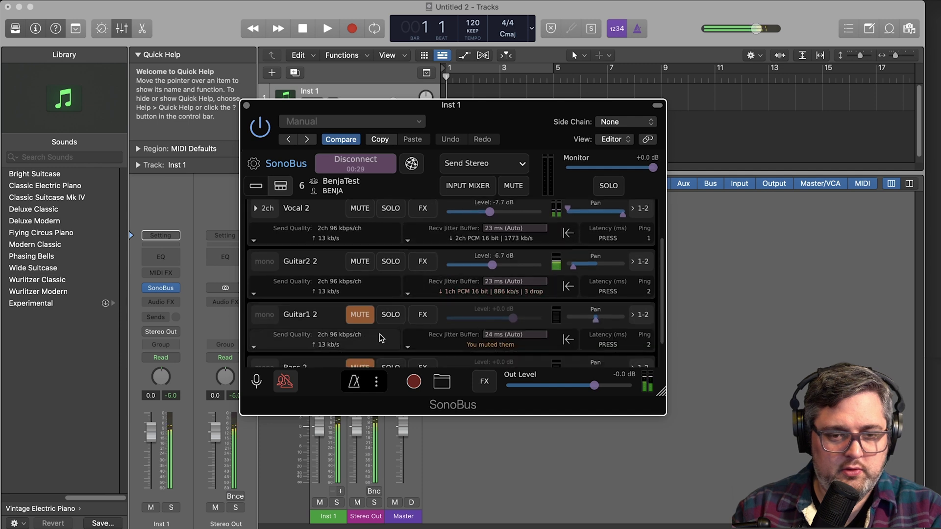
{"action": "left_click", "coordinate": [360, 314]}
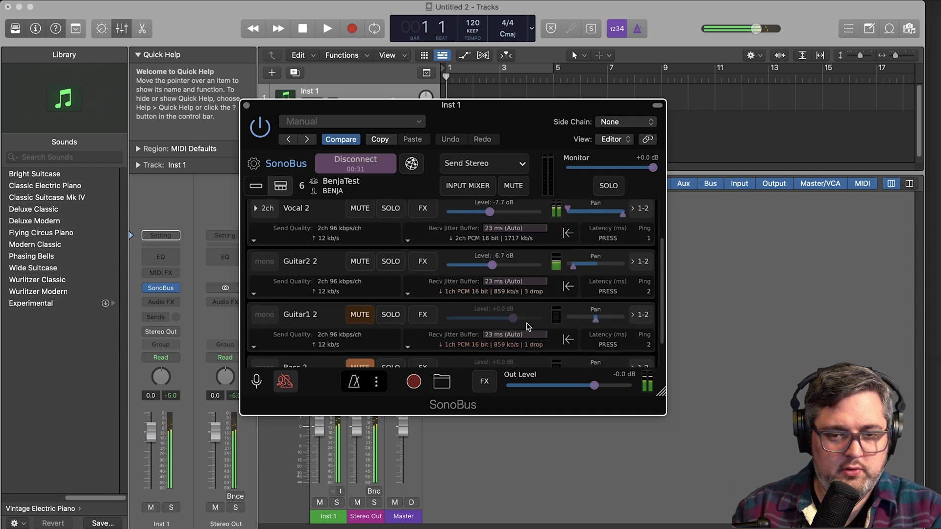
{"action": "left_click_drag", "start_coordinate": [588, 321], "coordinate": [625, 324]}
Unmute Bass 2 and set its level to about -2.6 dB
{"action": "scroll", "coordinate": [455, 335], "scroll_direction": "down", "scroll_amount": 2}
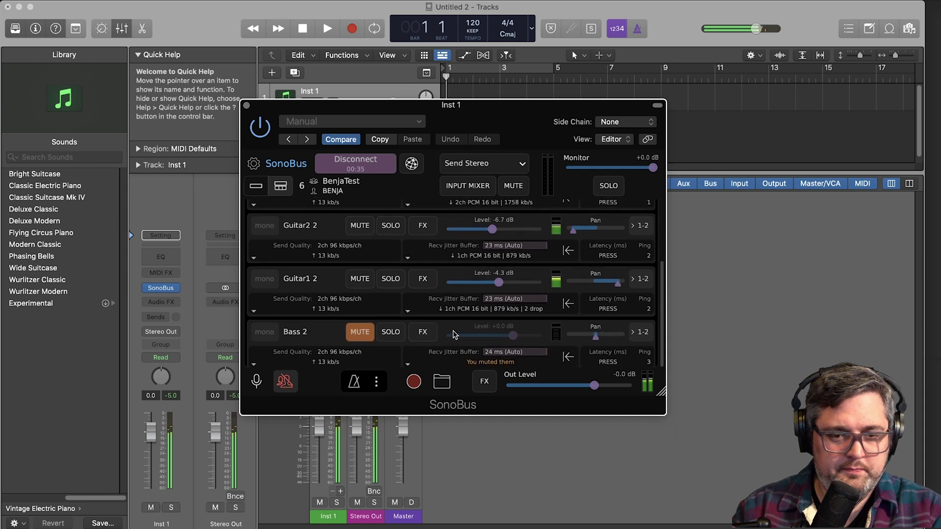
{"action": "left_click", "coordinate": [363, 333]}
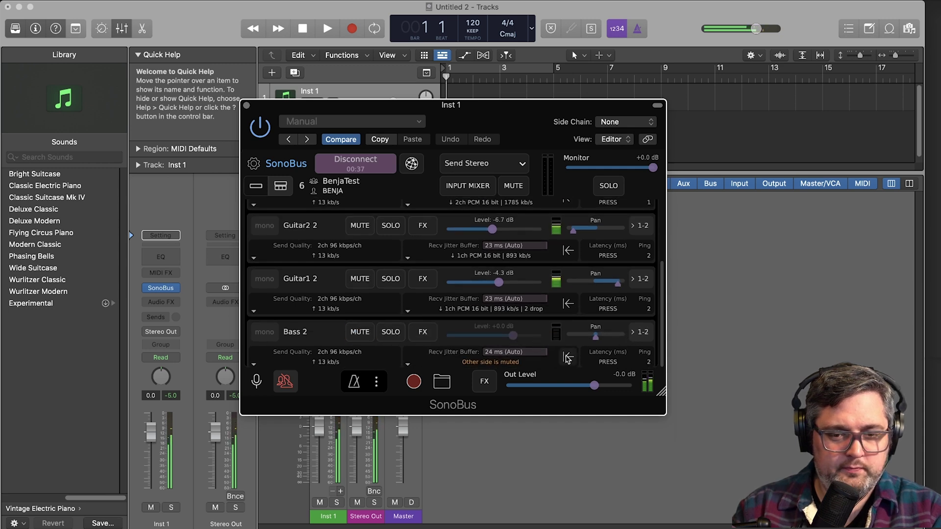
{"action": "left_click_drag", "start_coordinate": [513, 335], "coordinate": [506, 337]}
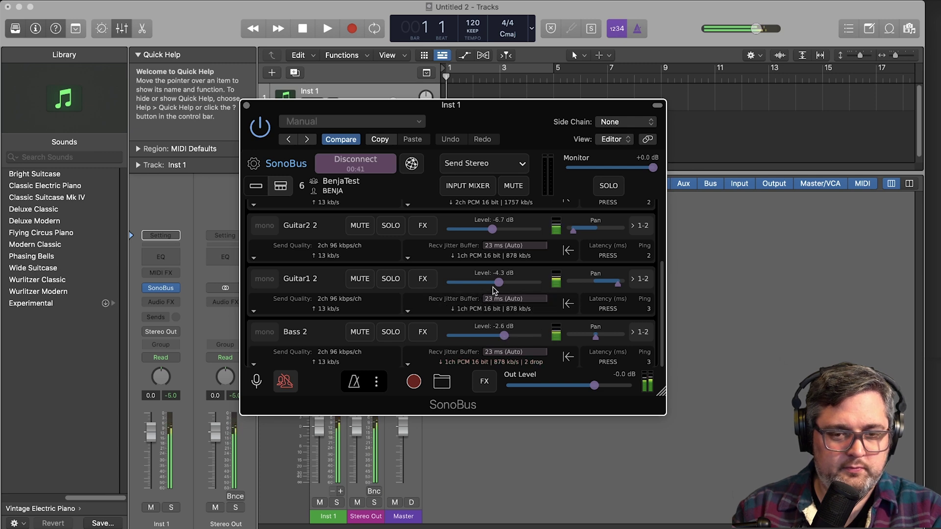
Rebalance the participant levels to about -5.8 dB for Guitar1 2, -8.9 dB for Guitar2 2, -4.1 dB for Vocal 2 and -0.5 dB for Drums 2
{"action": "left_click_drag", "start_coordinate": [492, 229], "coordinate": [489, 232]}
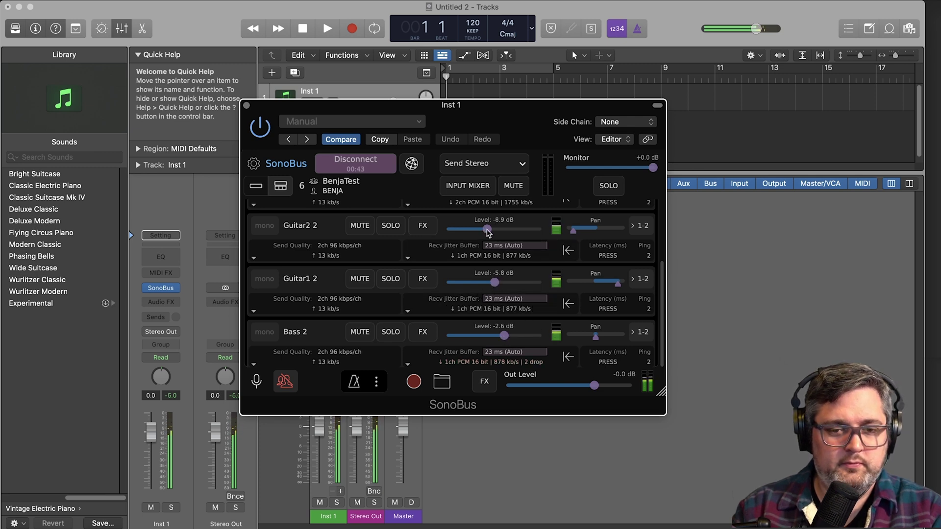
{"action": "scroll", "coordinate": [498, 284], "scroll_direction": "up", "scroll_amount": 3}
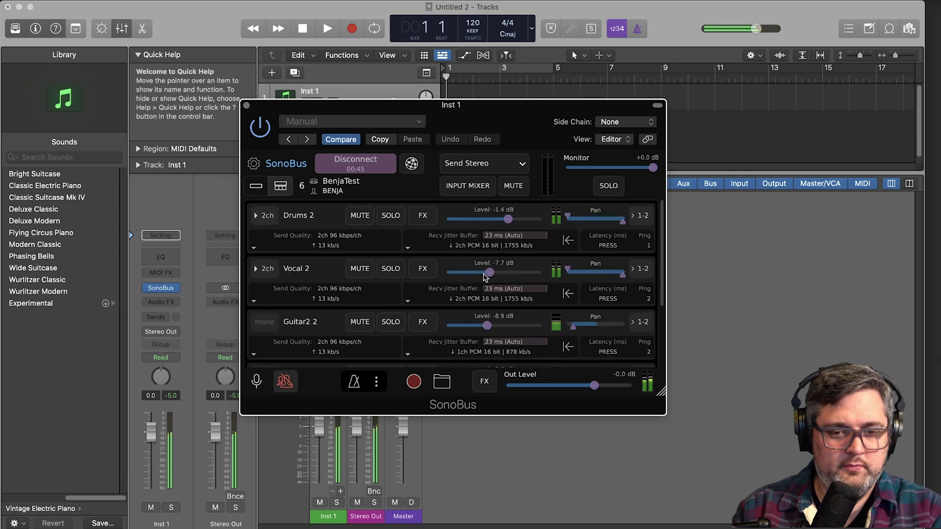
{"action": "left_click_drag", "start_coordinate": [500, 273], "coordinate": [499, 273]}
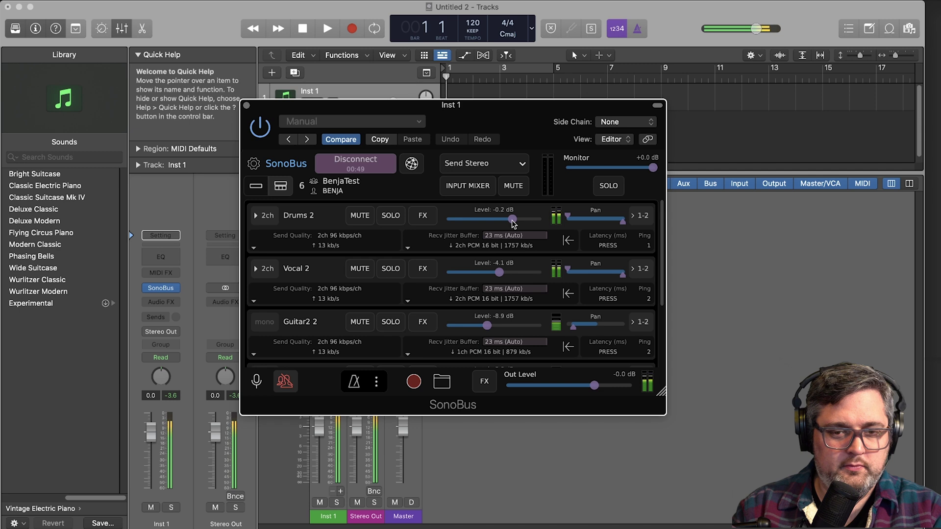
{"action": "left_click_drag", "start_coordinate": [511, 220], "coordinate": [511, 219]}
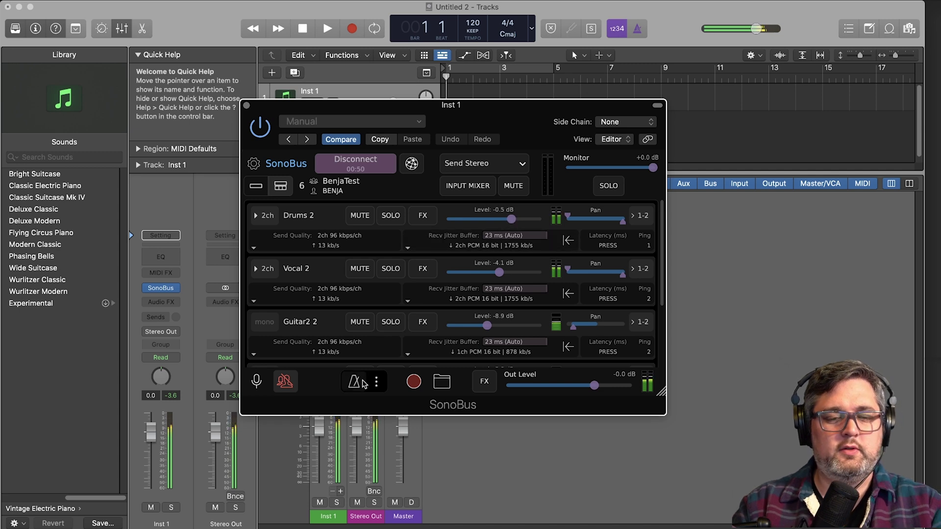
Mute the Inst 1 track and move the SonoBus window away from its channel strip in the mixer
{"action": "left_click", "coordinate": [152, 510]}
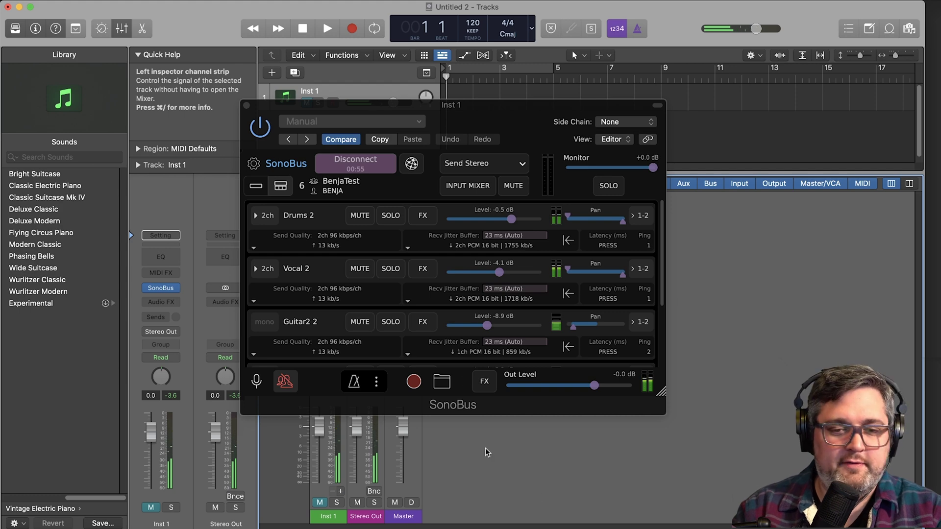
{"action": "left_click_drag", "start_coordinate": [517, 119], "coordinate": [608, 105]}
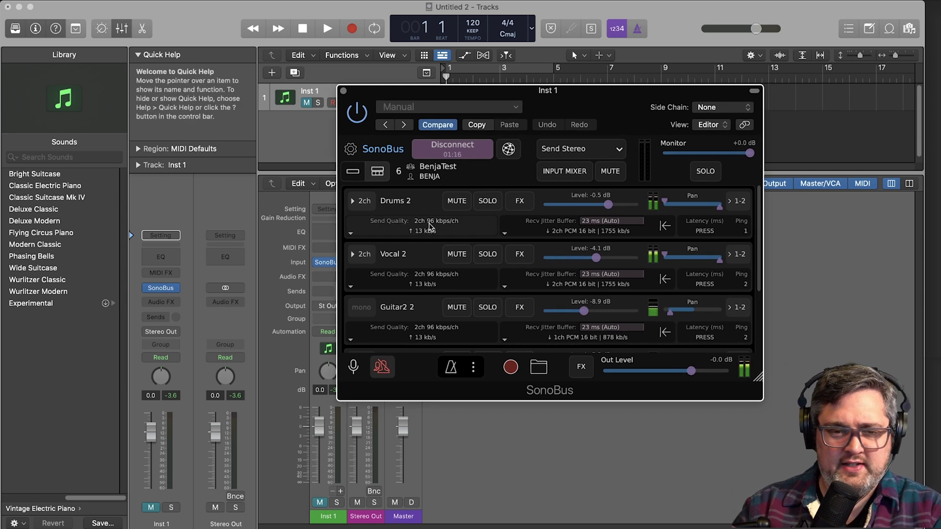
Examine the monitor output pairs available for Drums 2
{"action": "mouse_move", "coordinate": [716, 208]}
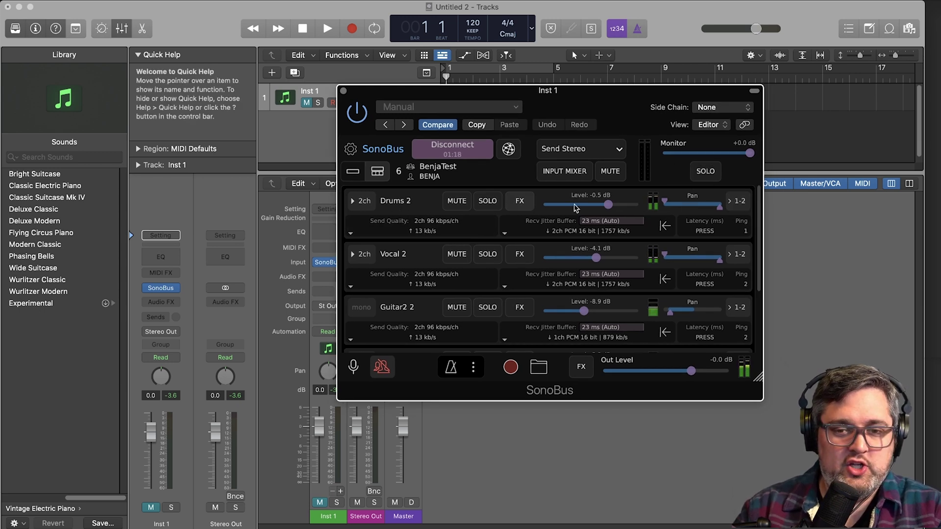
{"action": "left_click", "coordinate": [739, 202]}
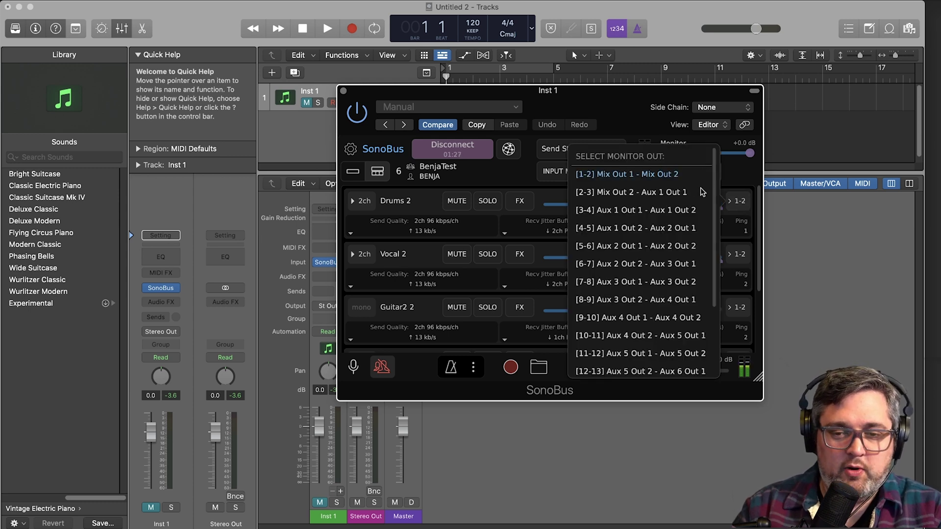
{"action": "left_click", "coordinate": [737, 201]}
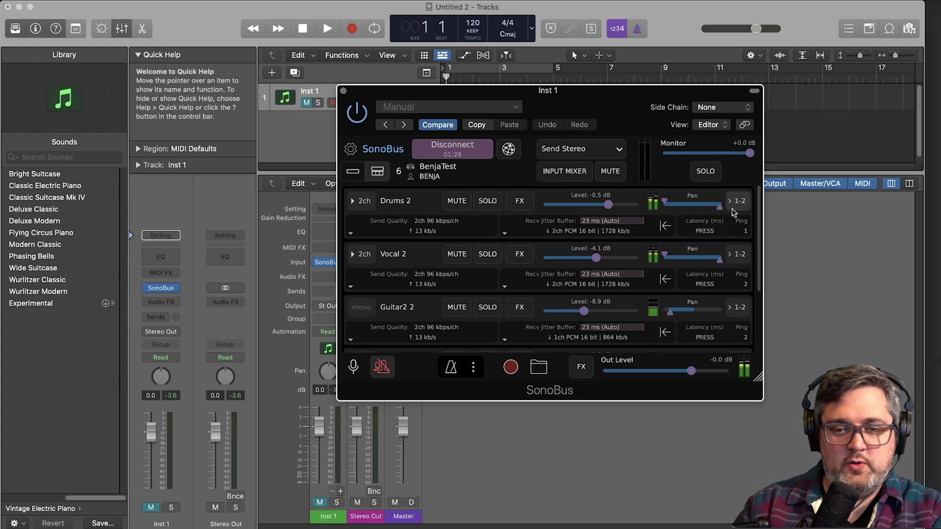
Route Drums 2 to monitor output pair 3-4 (Aux 1) and Vocal 2 to pair 5-6 (Aux 2)
{"action": "left_click", "coordinate": [739, 202]}
{"action": "scroll", "coordinate": [676, 233], "scroll_direction": "down", "scroll_amount": 1}
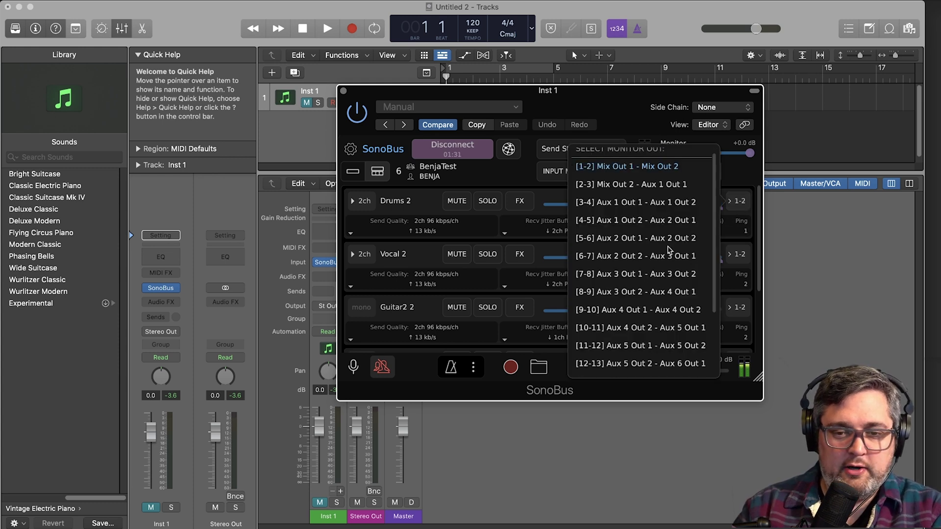
{"action": "scroll", "coordinate": [644, 216], "scroll_direction": "down", "scroll_amount": 2}
{"action": "scroll", "coordinate": [636, 224], "scroll_direction": "up", "scroll_amount": 3}
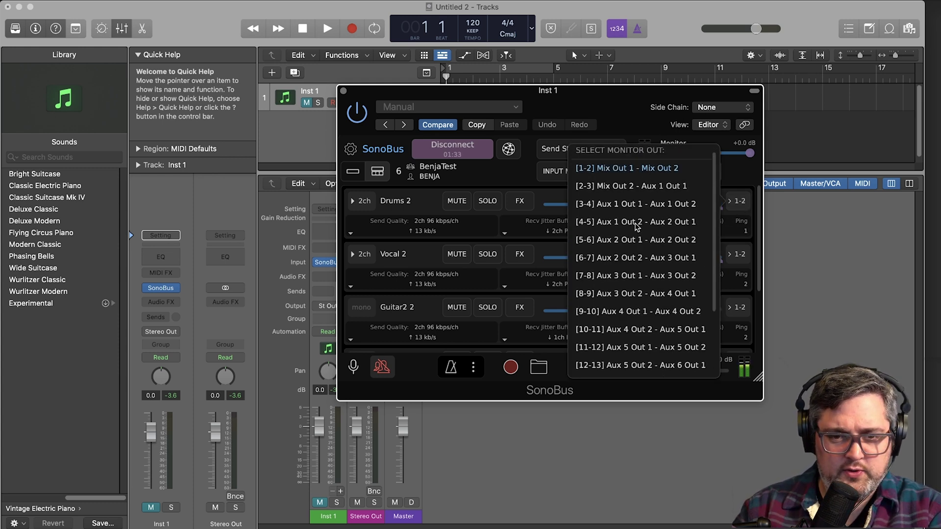
{"action": "left_click", "coordinate": [617, 207]}
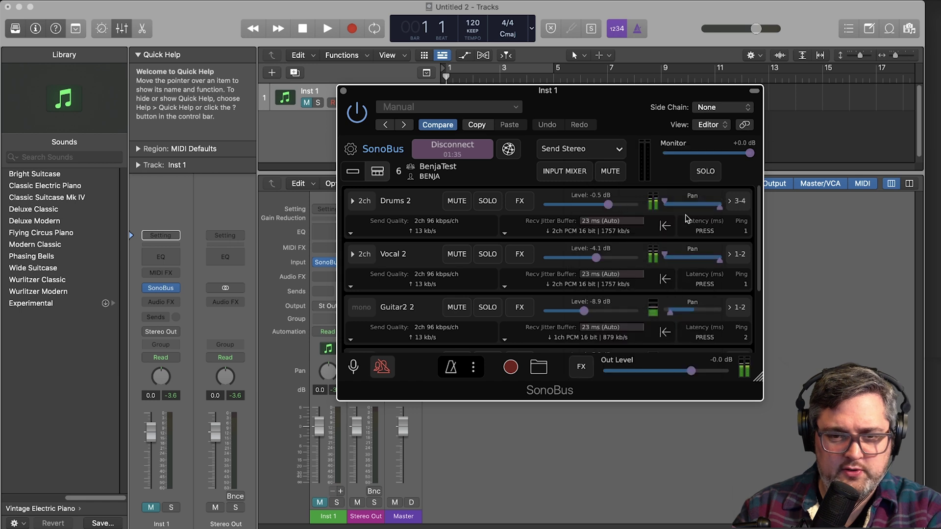
{"action": "left_click", "coordinate": [739, 255]}
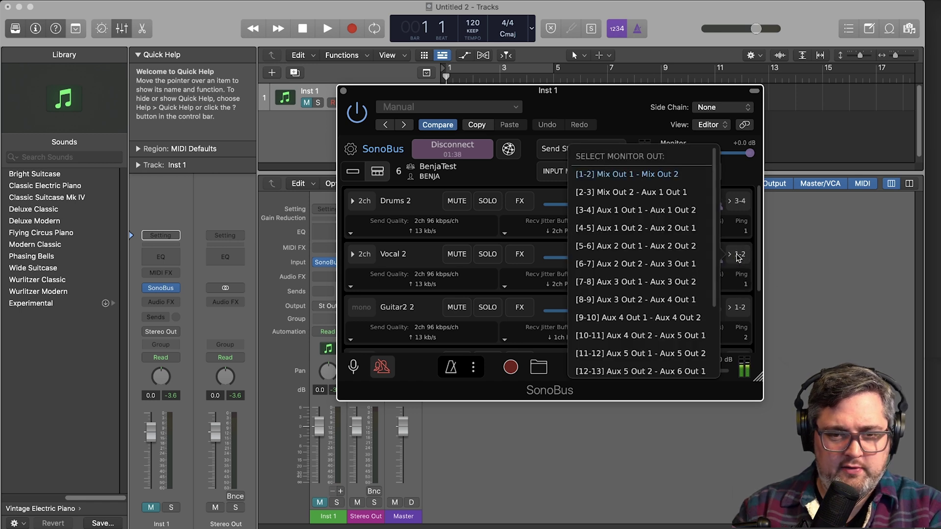
{"action": "left_click", "coordinate": [608, 247]}
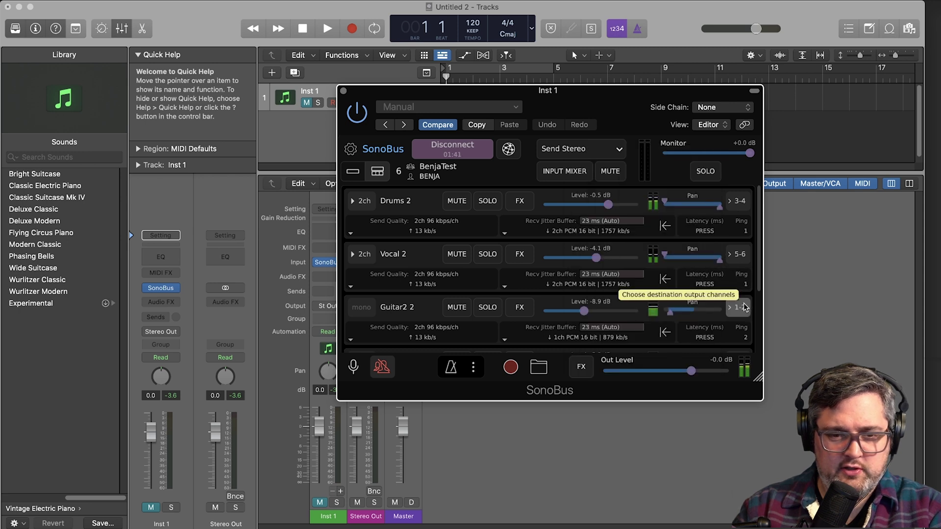
Route Guitar2 2 to monitor output pair 7-8 (Aux 3) and Guitar1 2 to pair 9-10 (Aux 4)
{"action": "left_click", "coordinate": [738, 307]}
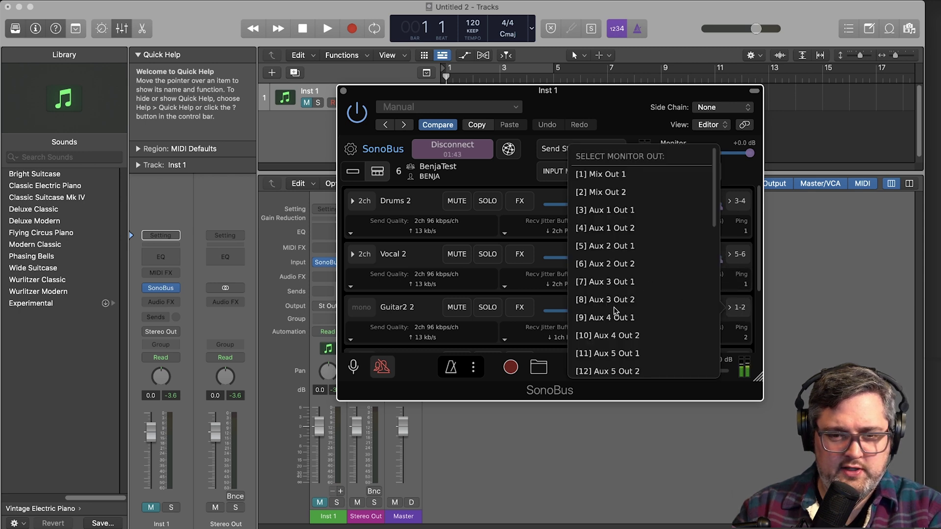
{"action": "scroll", "coordinate": [616, 304], "scroll_direction": "down", "scroll_amount": 10}
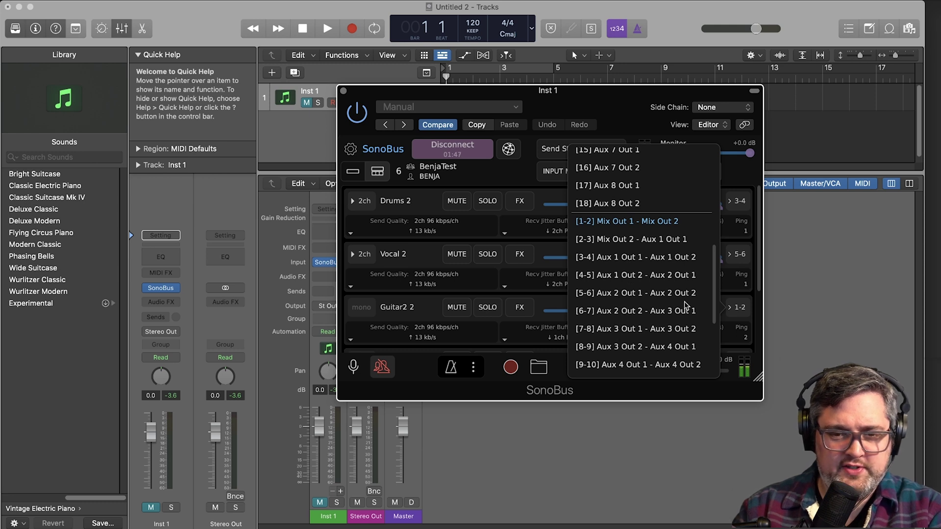
{"action": "left_click", "coordinate": [661, 335]}
{"action": "scroll", "coordinate": [654, 311], "scroll_direction": "down", "scroll_amount": 2}
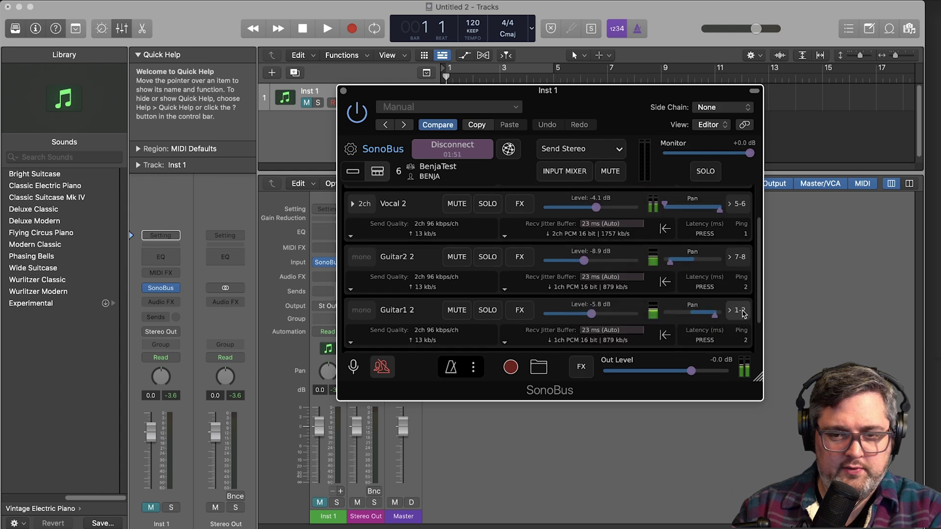
{"action": "left_click", "coordinate": [738, 310]}
{"action": "scroll", "coordinate": [642, 316], "scroll_direction": "down", "scroll_amount": 5}
{"action": "scroll", "coordinate": [623, 268], "scroll_direction": "down", "scroll_amount": 5}
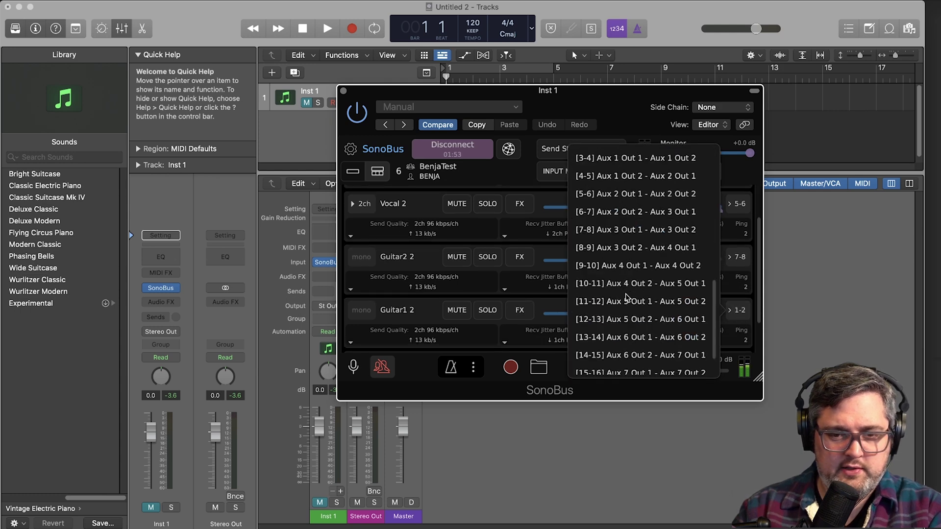
{"action": "left_click", "coordinate": [598, 266]}
Route Bass 2 to monitor output pair 11-12 (Aux 5) and return to the start of the participant list
{"action": "scroll", "coordinate": [743, 307], "scroll_direction": "down", "scroll_amount": 1}
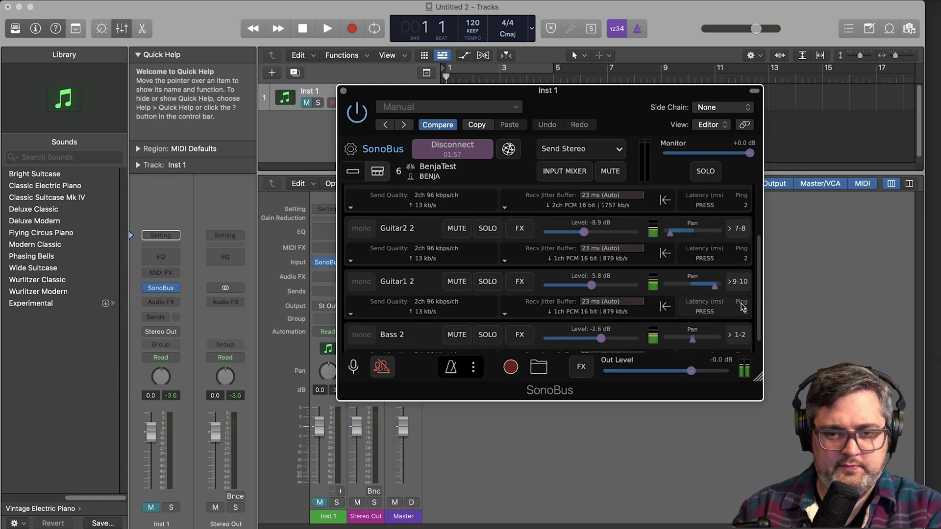
{"action": "left_click", "coordinate": [736, 335]}
{"action": "scroll", "coordinate": [627, 293], "scroll_direction": "down", "scroll_amount": 8}
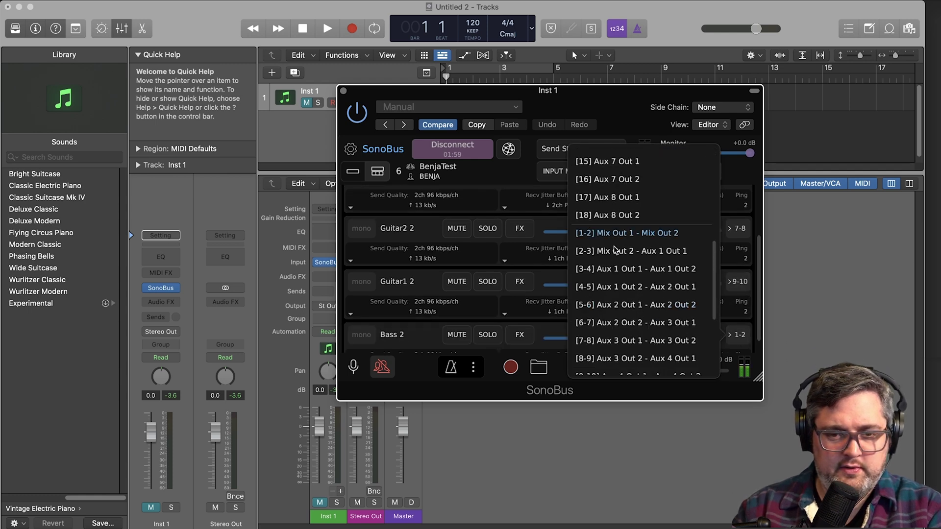
{"action": "scroll", "coordinate": [622, 267], "scroll_direction": "down", "scroll_amount": 8}
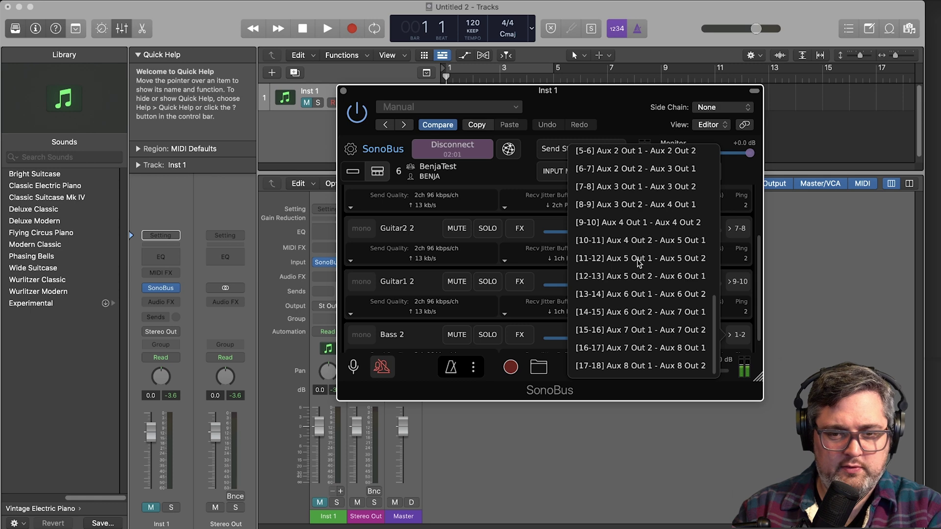
{"action": "left_click", "coordinate": [639, 258]}
{"action": "scroll", "coordinate": [704, 306], "scroll_direction": "down", "scroll_amount": 1}
{"action": "scroll", "coordinate": [706, 309], "scroll_direction": "up", "scroll_amount": 5}
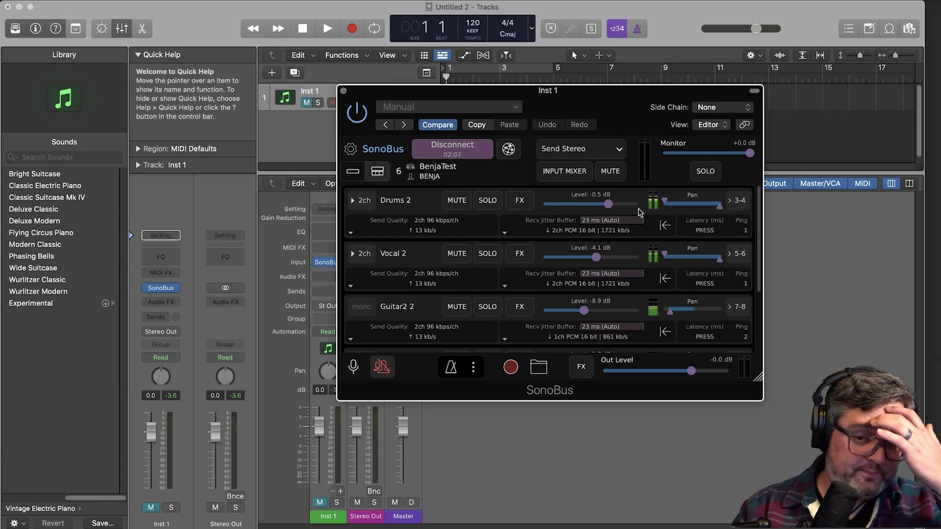
Move the SonoBus window clear of the mixer strips, then briefly unmute Inst 1 to check its signal and mute it again
{"action": "left_click_drag", "start_coordinate": [568, 95], "coordinate": [697, 92]}
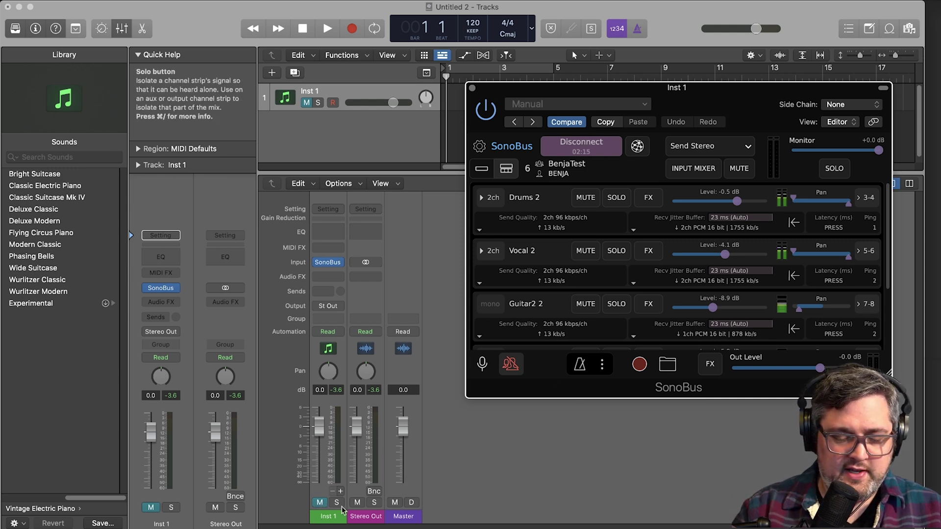
{"action": "left_click", "coordinate": [320, 502]}
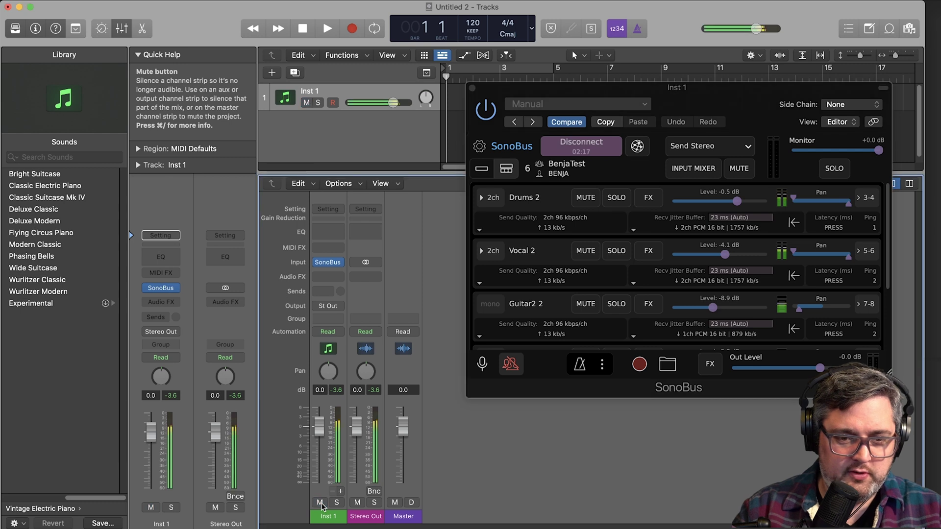
{"action": "left_click", "coordinate": [320, 503]}
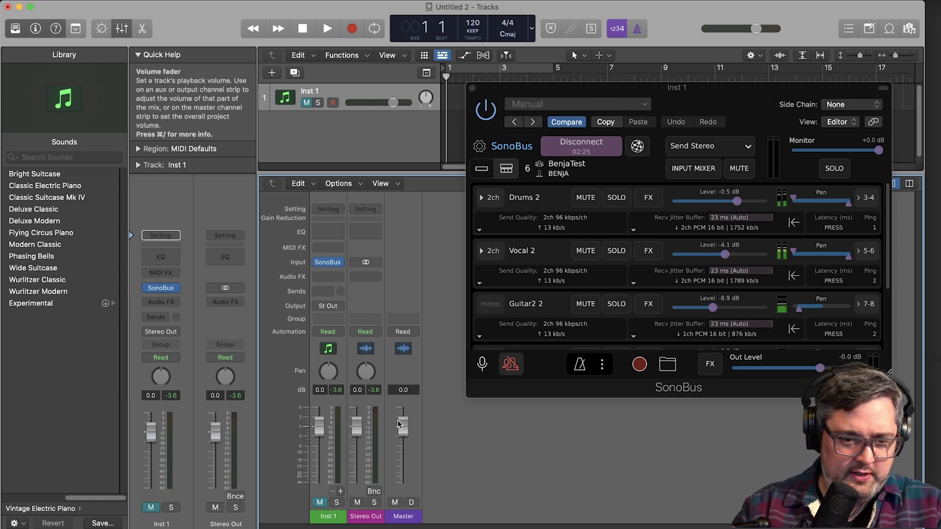
Add five aux channel strips to Inst 1 for the SonoBus outputs 3-4 through 11-12
{"action": "left_click", "coordinate": [341, 492]}
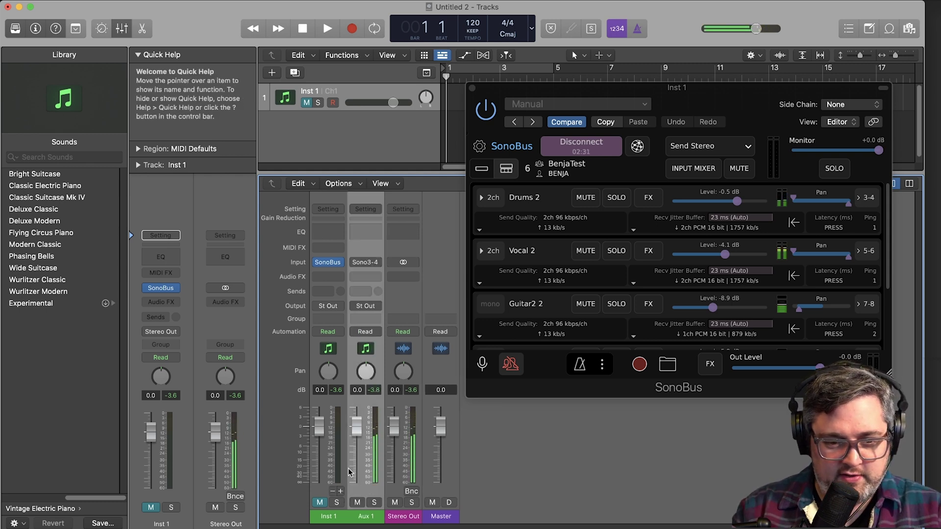
{"action": "left_click", "coordinate": [340, 492]}
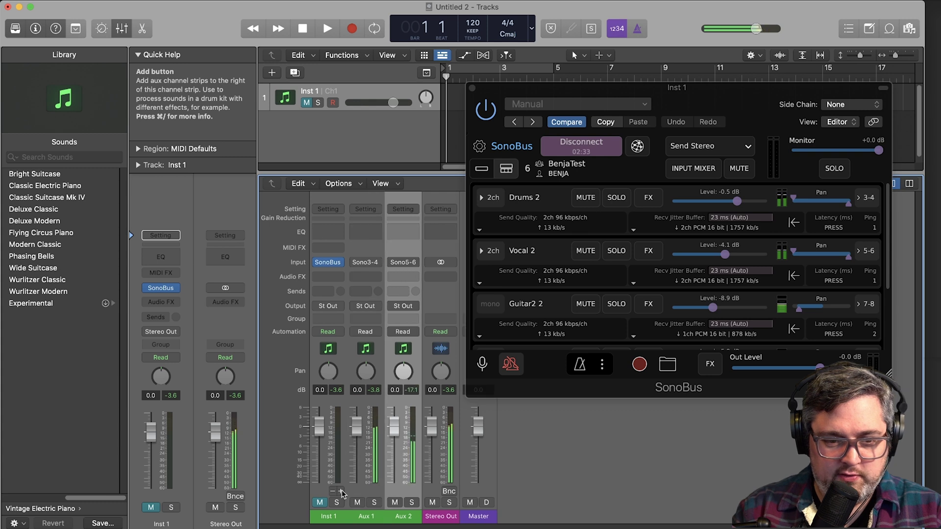
{"action": "left_click", "coordinate": [340, 492]}
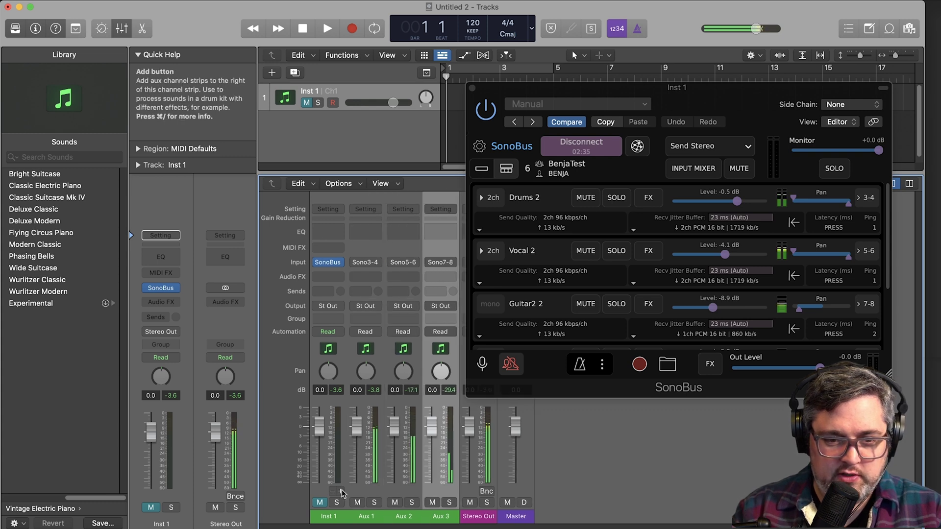
{"action": "left_click", "coordinate": [341, 492]}
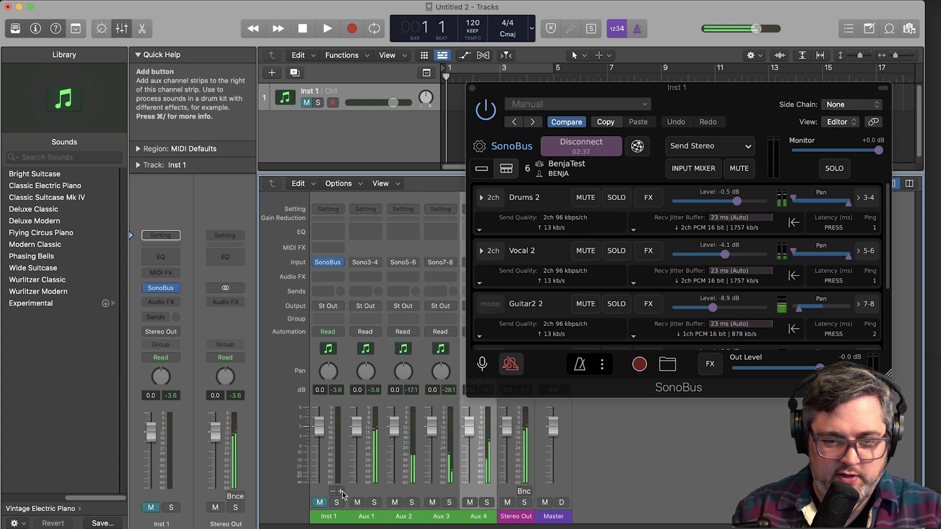
{"action": "left_click", "coordinate": [341, 492]}
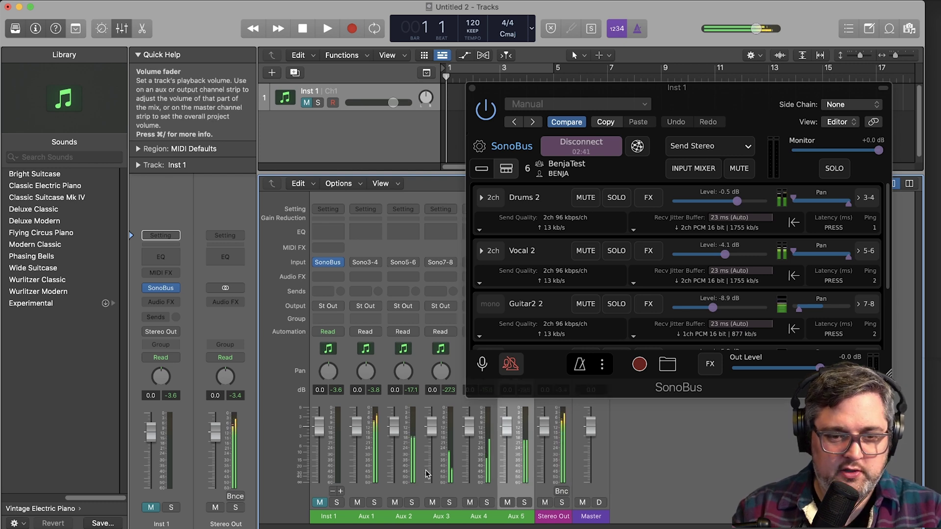
Mute the Aux 1 through Aux 5 channel strips
{"action": "left_click", "coordinate": [358, 502]}
{"action": "left_click", "coordinate": [431, 502]}
{"action": "left_click", "coordinate": [469, 502]}
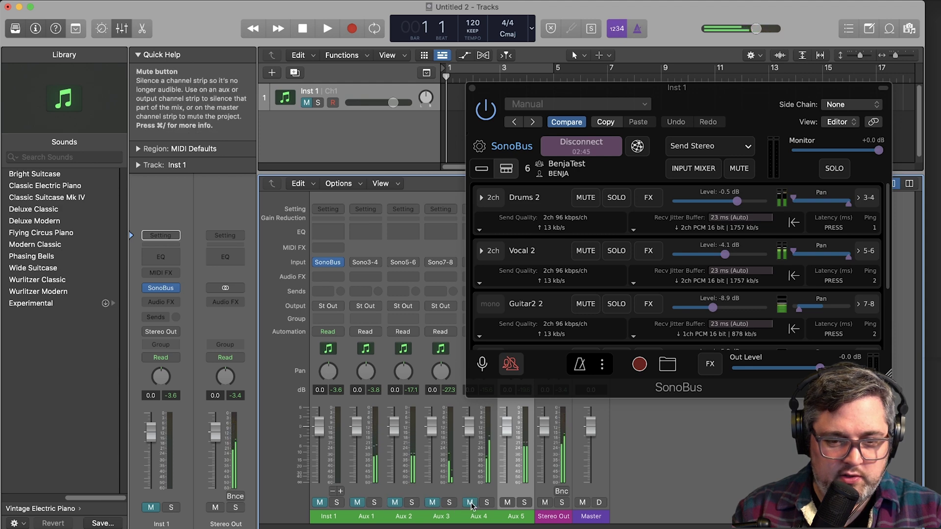
{"action": "left_click", "coordinate": [506, 502]}
Move the SonoBus window slightly and reset the pan of Guitar1 2 and Guitar2 2 to centre
{"action": "left_click_drag", "start_coordinate": [632, 89], "coordinate": [597, 79]}
{"action": "scroll", "coordinate": [784, 259], "scroll_direction": "down", "scroll_amount": 2}
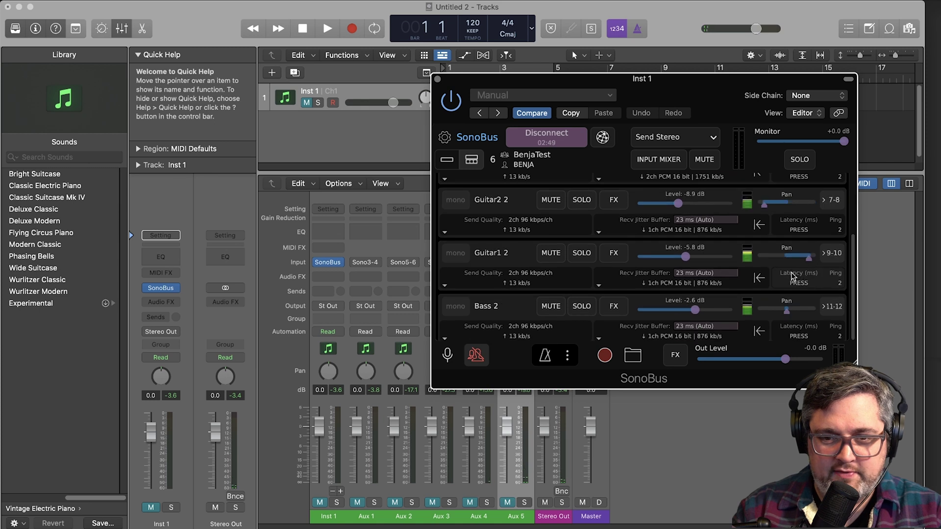
{"action": "double_click", "coordinate": [790, 262]}
{"action": "scroll", "coordinate": [789, 260], "scroll_direction": "up", "scroll_amount": 2}
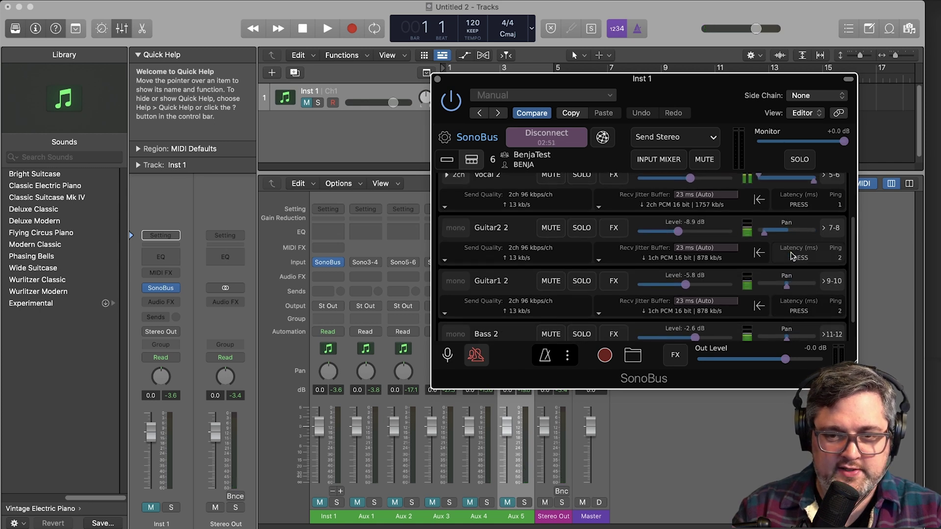
{"action": "double_click", "coordinate": [786, 232]}
{"action": "scroll", "coordinate": [798, 265], "scroll_direction": "up", "scroll_amount": 2}
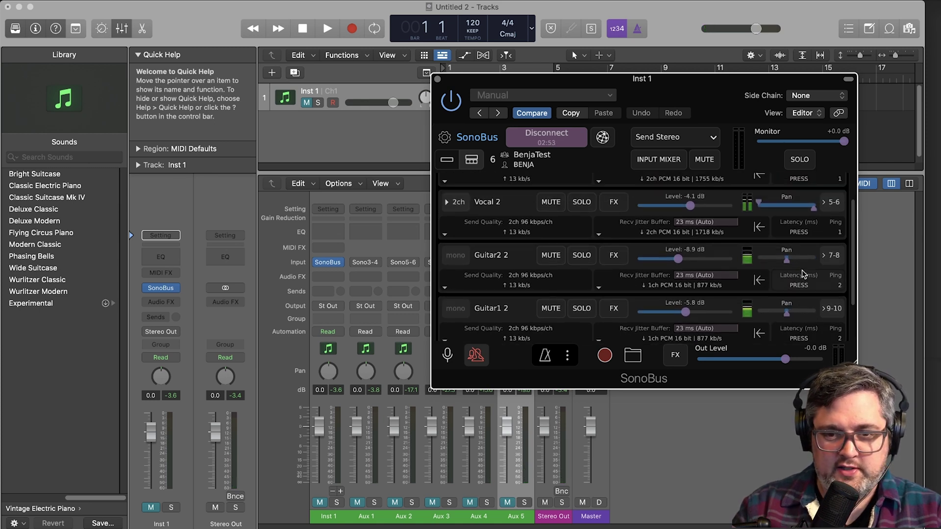
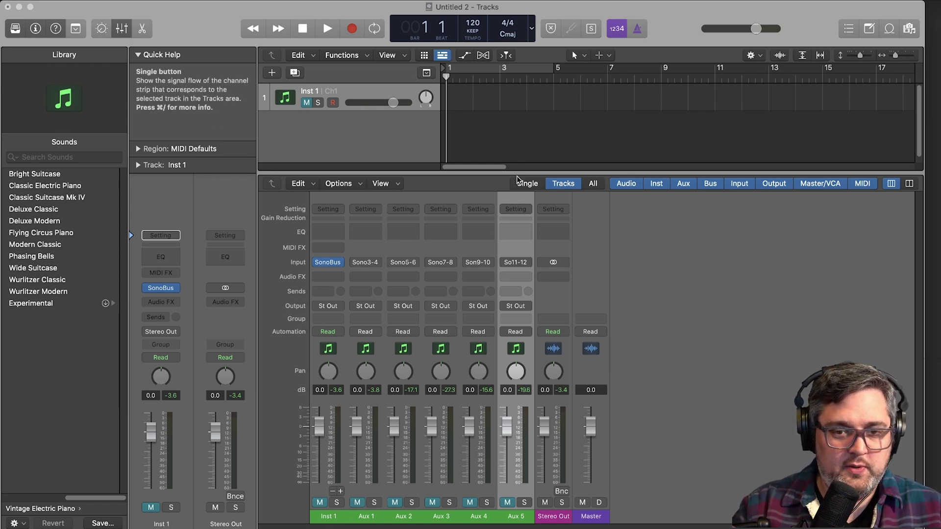
Enlarge the track area above the mixer and create a new audio track named Drums
{"action": "left_click_drag", "start_coordinate": [520, 172], "coordinate": [520, 228]}
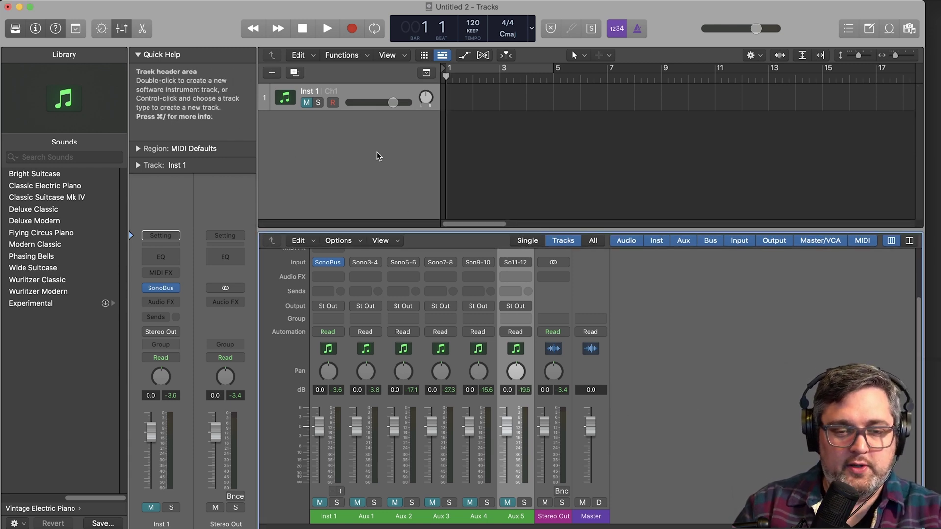
{"action": "right_click", "coordinate": [319, 144]}
{"action": "left_click", "coordinate": [313, 132]}
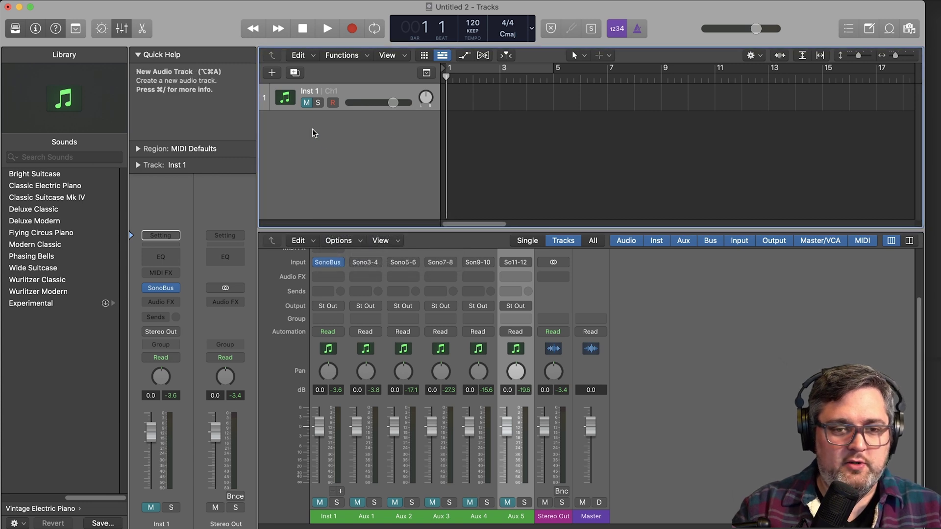
{"action": "double_click", "coordinate": [307, 116]}
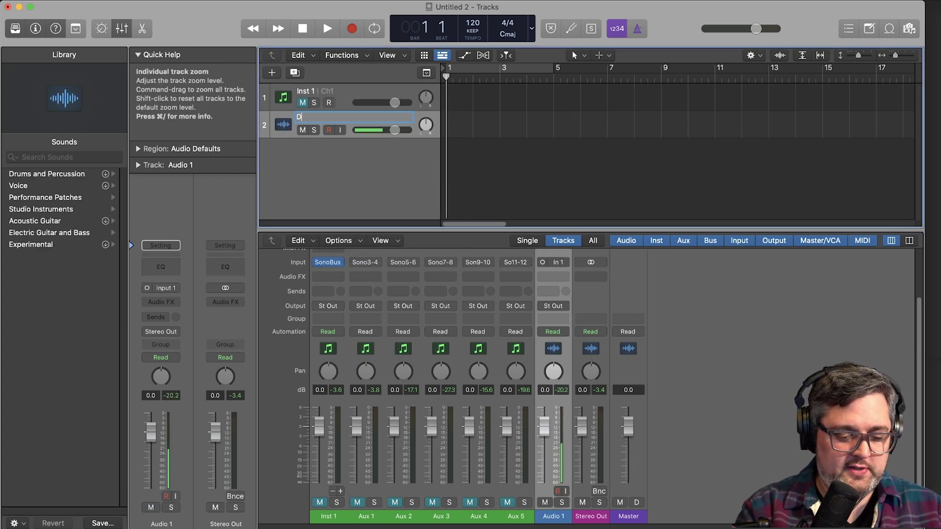
{"action": "key", "text": "Return"}
Create a new audio track below Drums and name it Vocal
{"action": "right_click", "coordinate": [308, 174]}
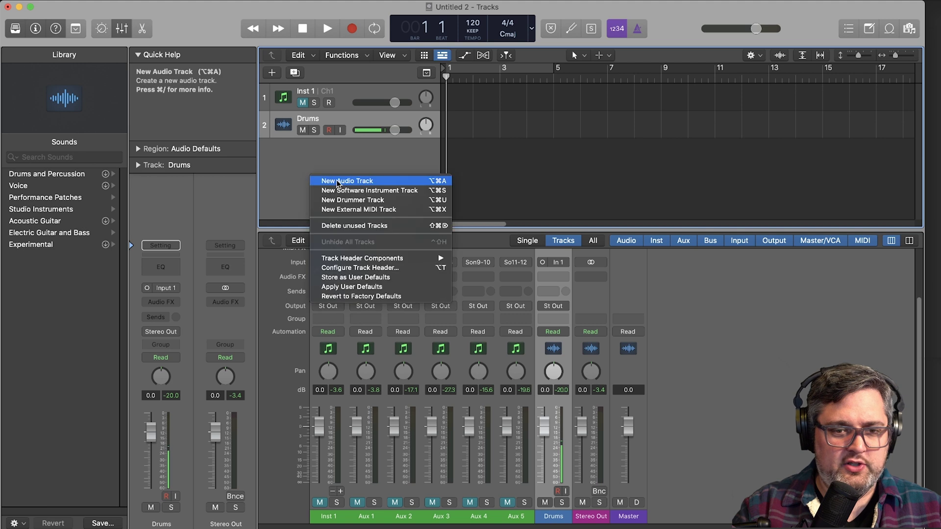
{"action": "left_click", "coordinate": [330, 160]}
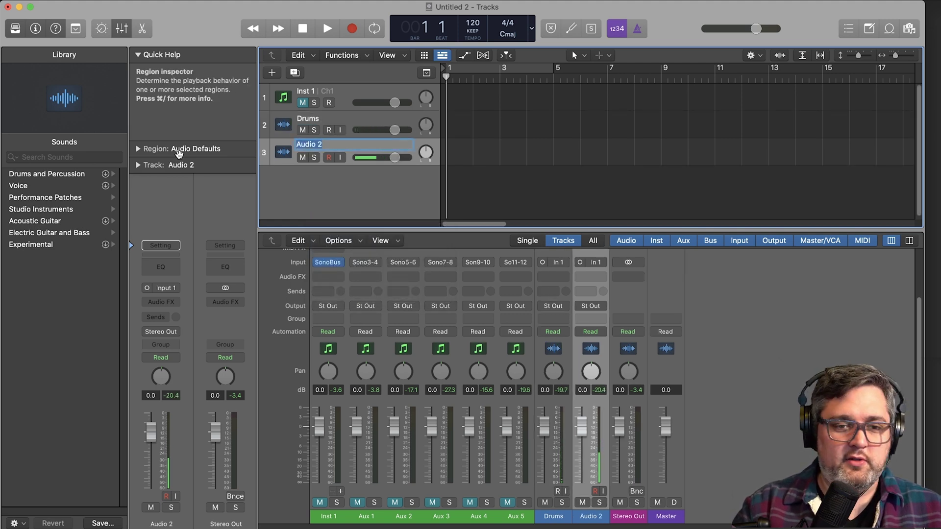
{"action": "type", "text": "Vocal"}
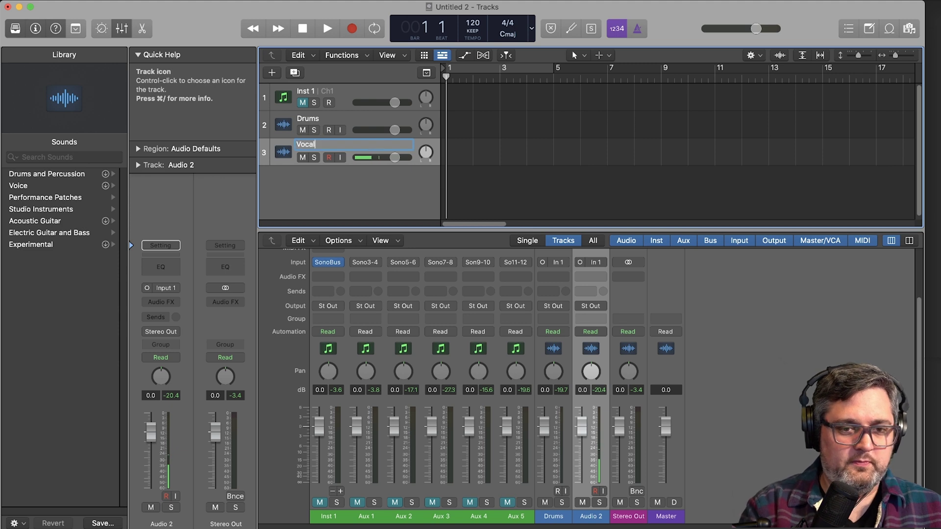
Create a new audio track below Vocal and name it Gtr2
{"action": "right_click", "coordinate": [332, 181]}
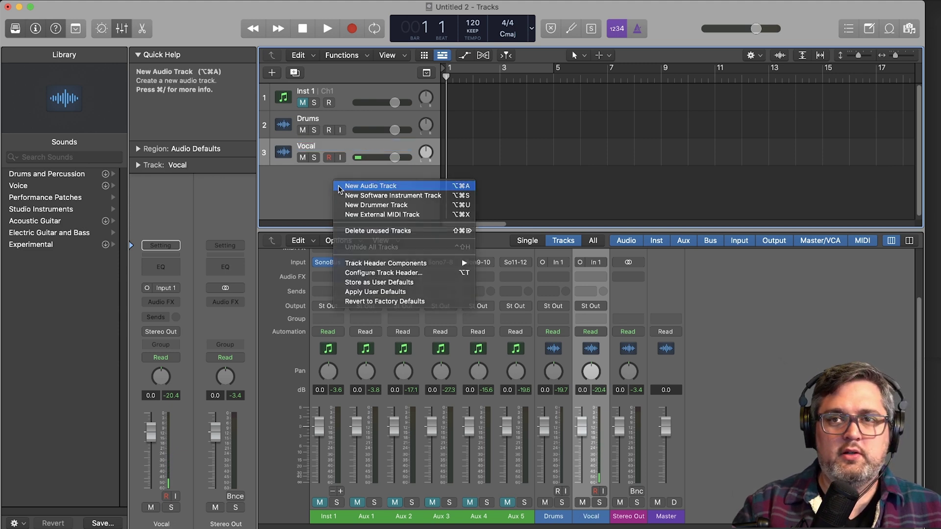
{"action": "left_click", "coordinate": [345, 183]}
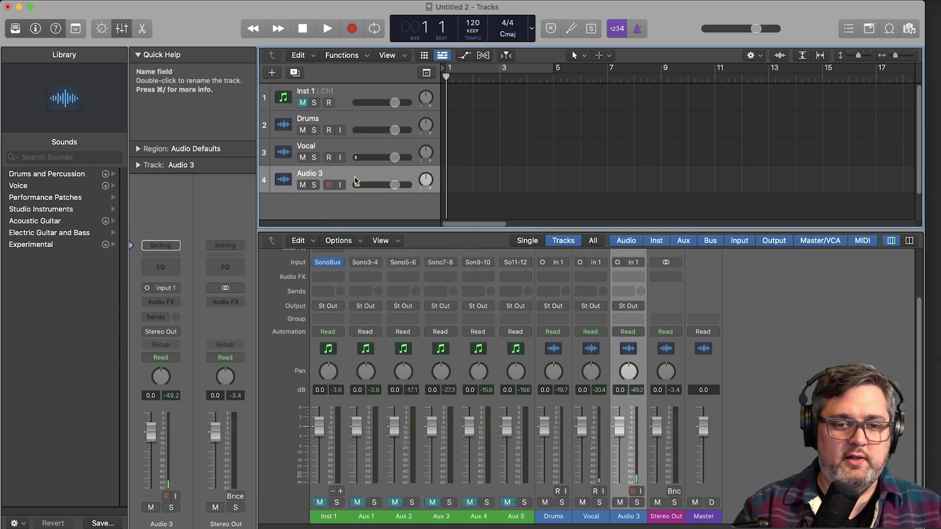
{"action": "double_click", "coordinate": [301, 173]}
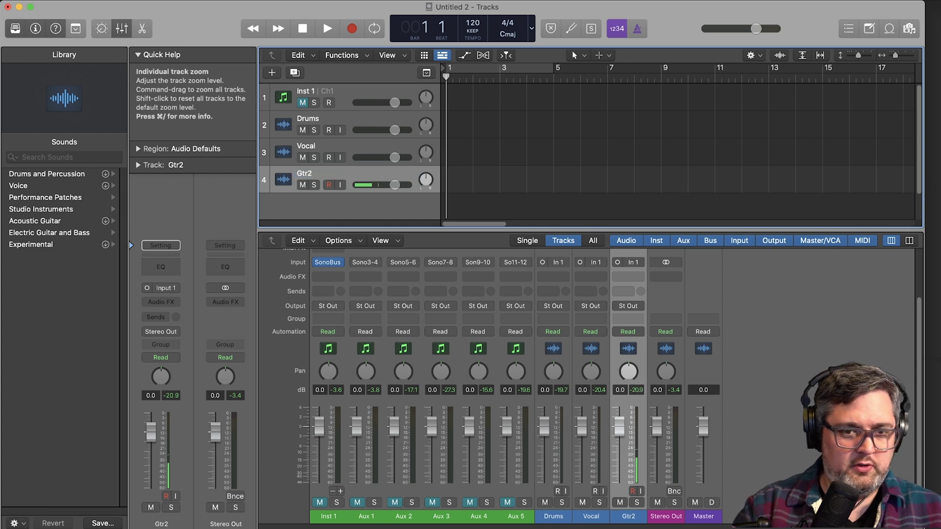
Create a new audio track below Gtr2 and name it Gtr1
{"action": "right_click", "coordinate": [315, 198]}
{"action": "left_click", "coordinate": [334, 202]}
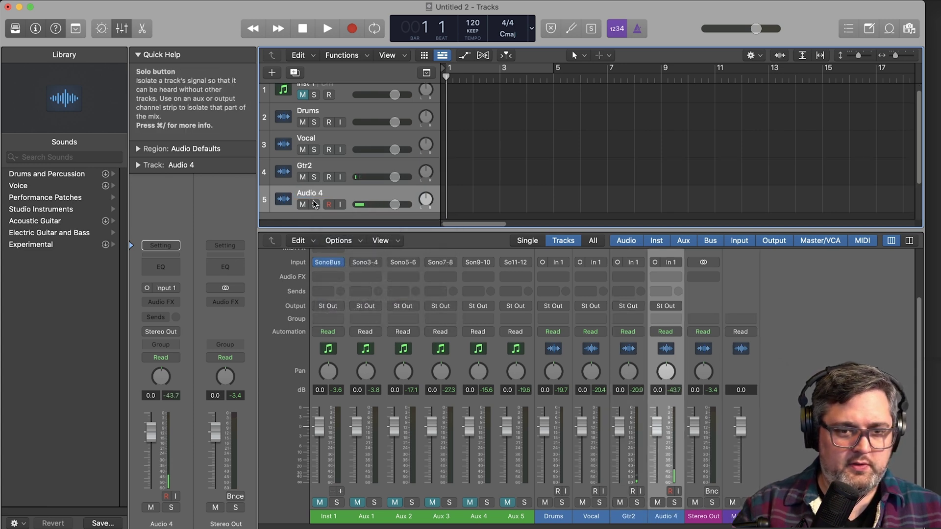
{"action": "double_click", "coordinate": [313, 190]}
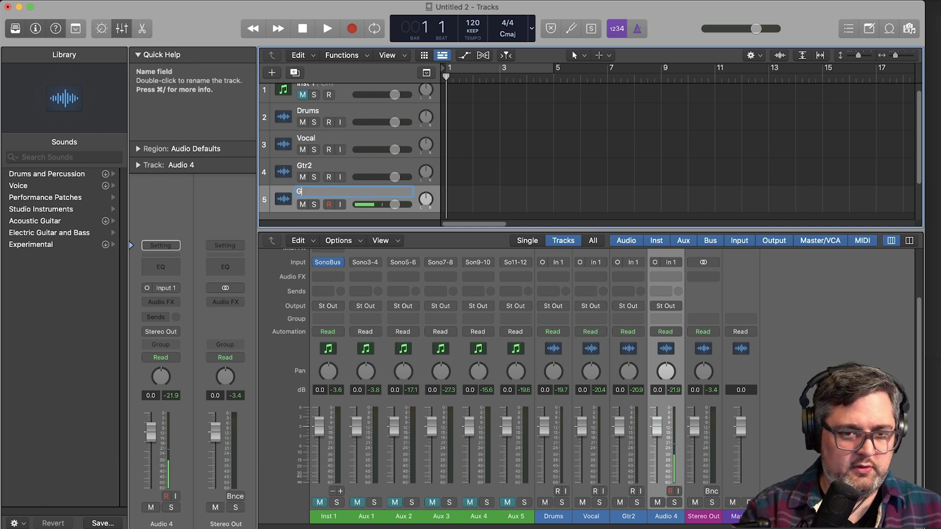
Create a new audio track below Gtr1 and name it Bass
{"action": "scroll", "coordinate": [319, 170], "scroll_direction": "down", "scroll_amount": 3}
{"action": "right_click", "coordinate": [324, 177]}
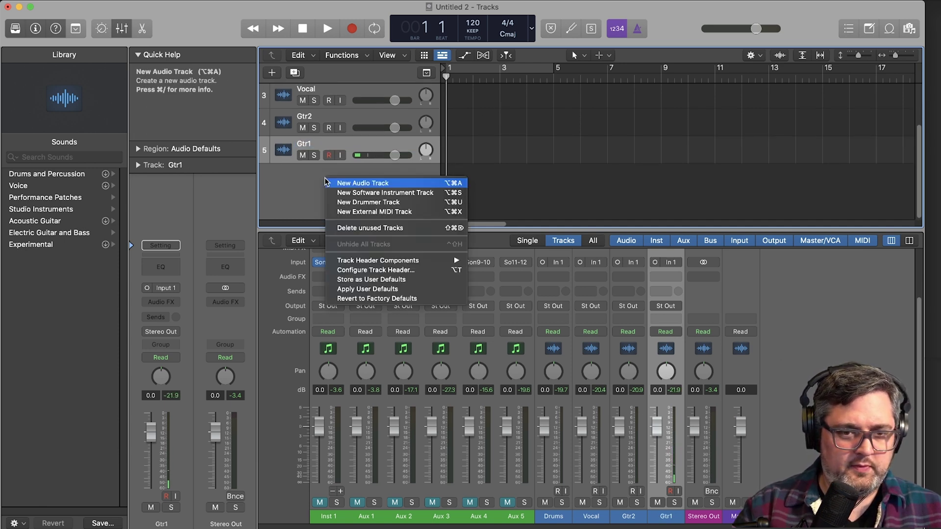
{"action": "left_click", "coordinate": [355, 182]}
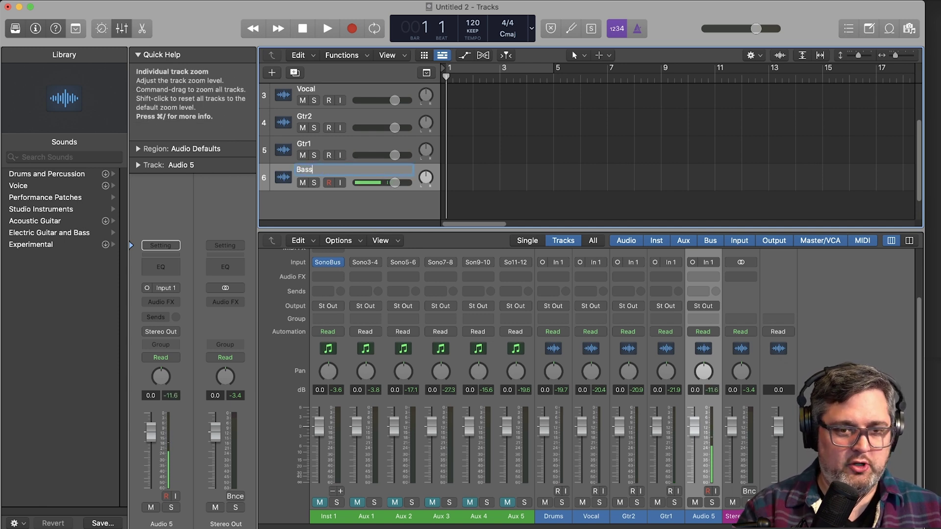
{"action": "key", "text": "Return"}
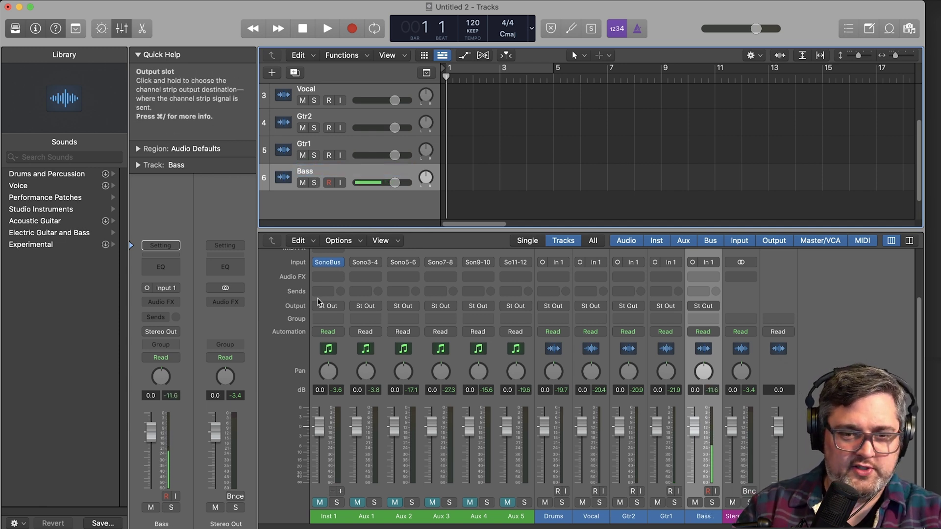
Set the channel strip input of the Drums track to Bus 1 and of the Vocal track to Bus 2
{"action": "scroll", "coordinate": [573, 417], "scroll_direction": "up", "scroll_amount": 3}
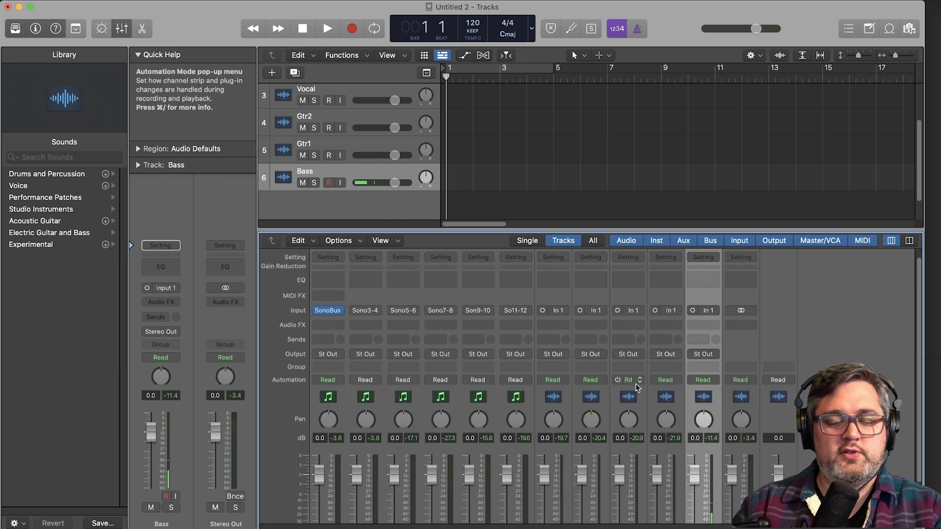
{"action": "scroll", "coordinate": [580, 363], "scroll_direction": "up", "scroll_amount": 1}
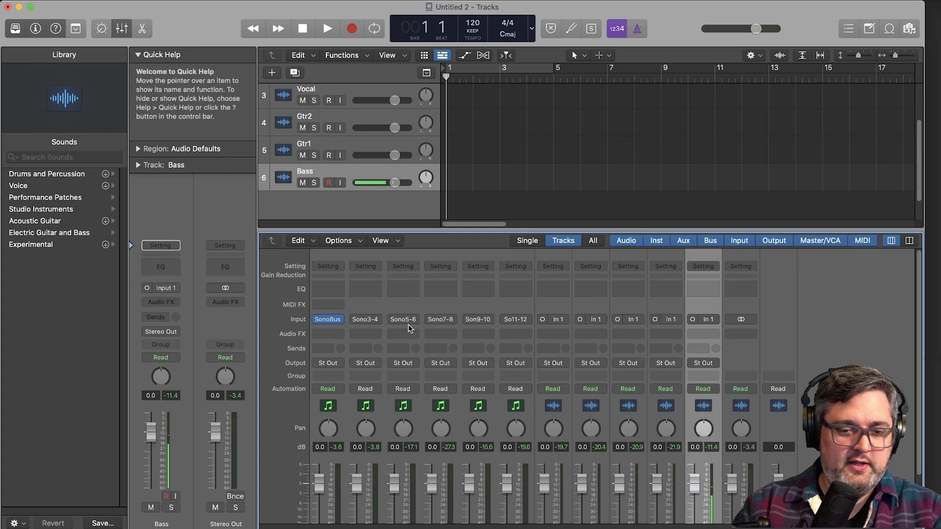
{"action": "scroll", "coordinate": [383, 354], "scroll_direction": "down", "scroll_amount": 4}
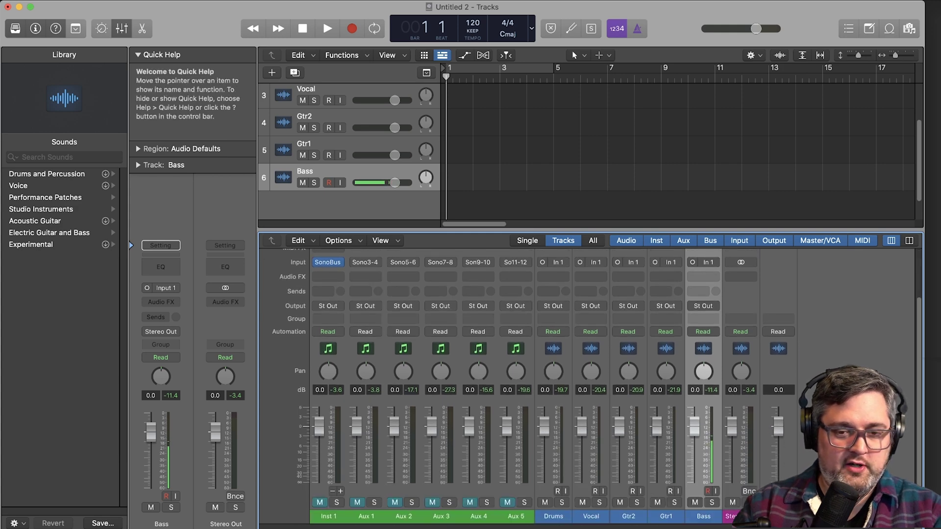
{"action": "scroll", "coordinate": [559, 325], "scroll_direction": "up", "scroll_amount": 2}
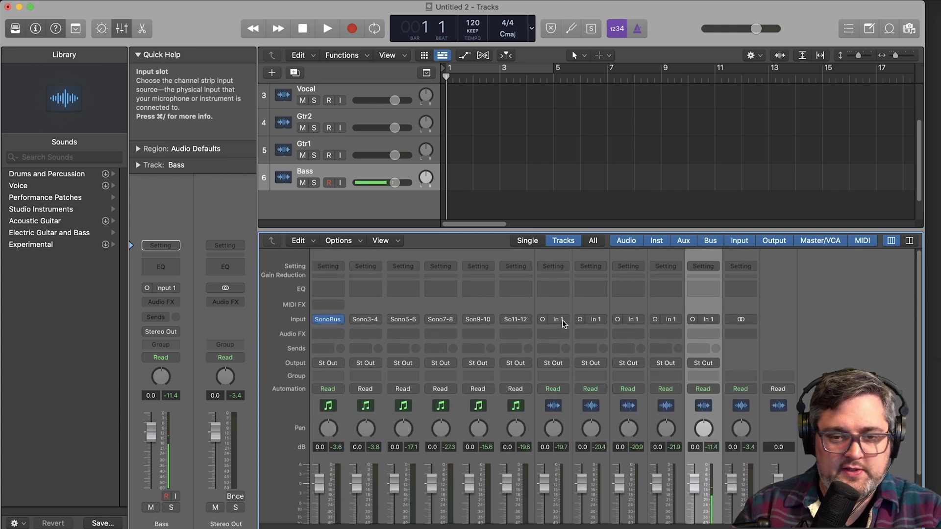
{"action": "scroll", "coordinate": [567, 328], "scroll_direction": "down", "scroll_amount": 2}
{"action": "scroll", "coordinate": [568, 343], "scroll_direction": "up", "scroll_amount": 4}
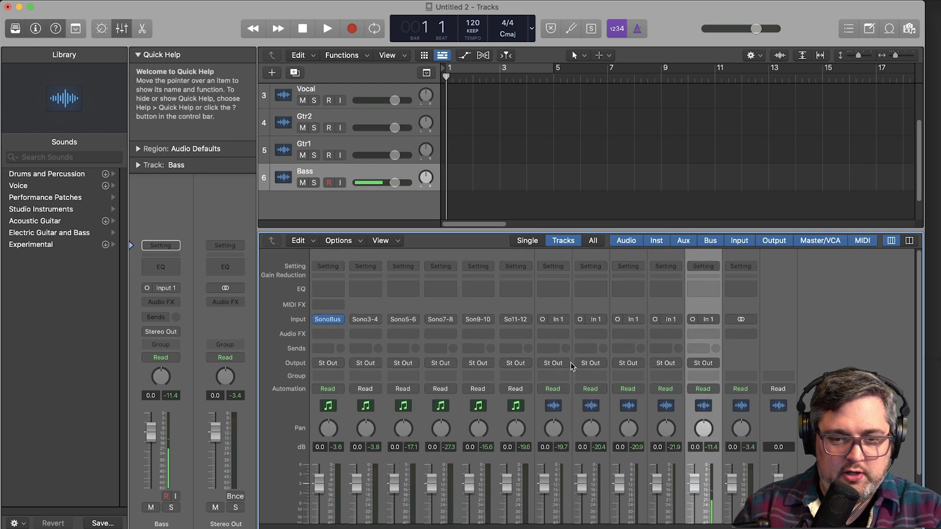
{"action": "left_click", "coordinate": [558, 319]}
{"action": "mouse_move", "coordinate": [573, 362]}
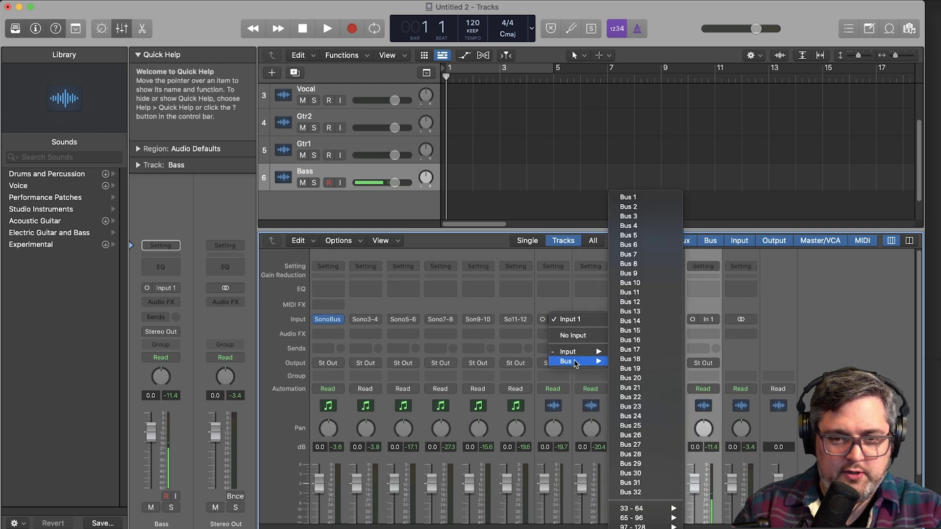
{"action": "left_click", "coordinate": [639, 202]}
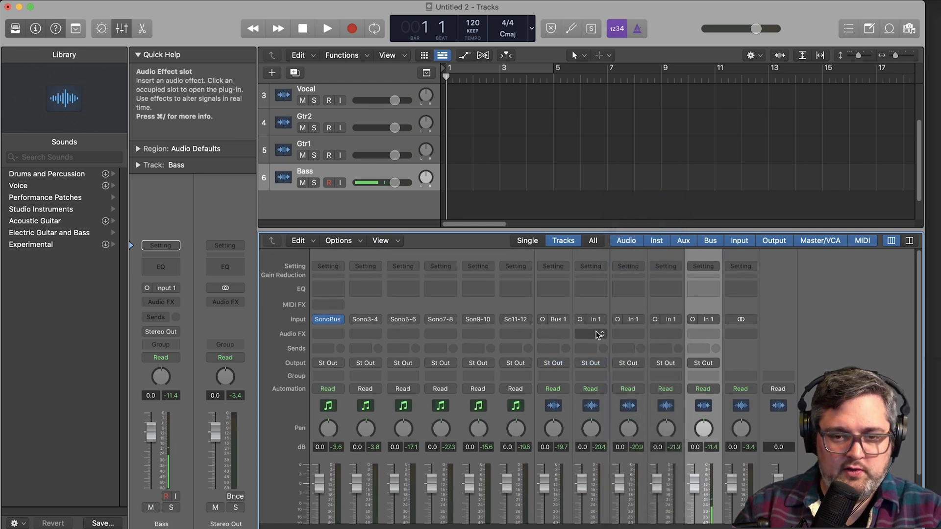
{"action": "left_click", "coordinate": [596, 319]}
{"action": "mouse_move", "coordinate": [603, 361]}
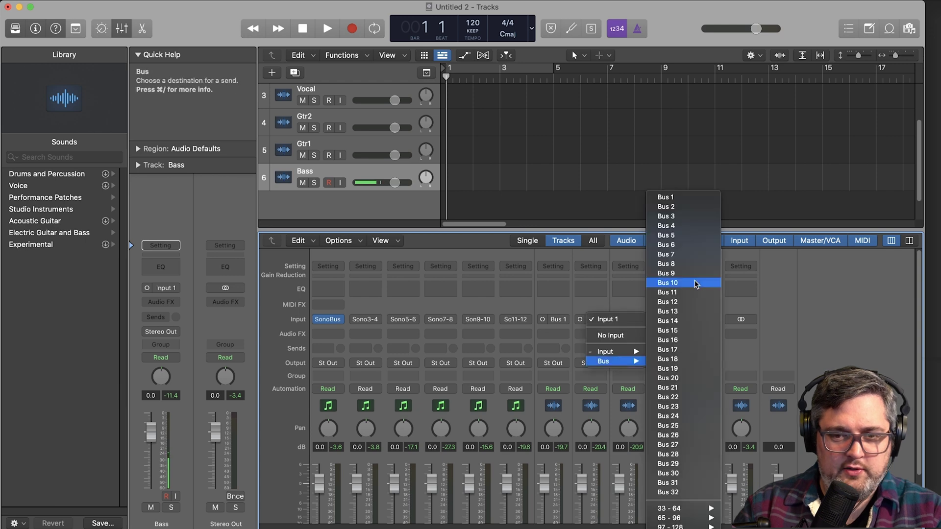
{"action": "left_click", "coordinate": [684, 208]}
Set the channel strip inputs of Gtr2, Gtr1 and Bass to Bus 3, Bus 4 and Bus 5 respectively
{"action": "left_click", "coordinate": [626, 321]}
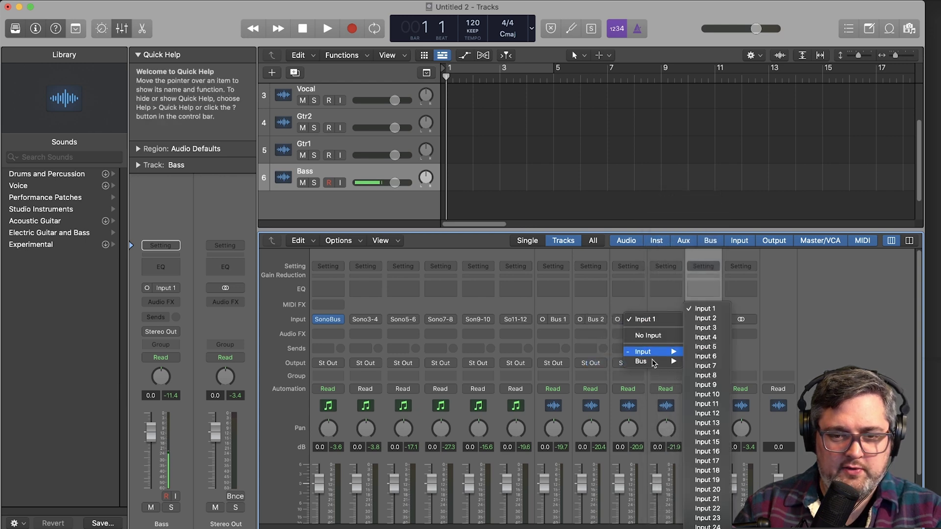
{"action": "mouse_move", "coordinate": [654, 363]}
{"action": "left_click", "coordinate": [727, 219]}
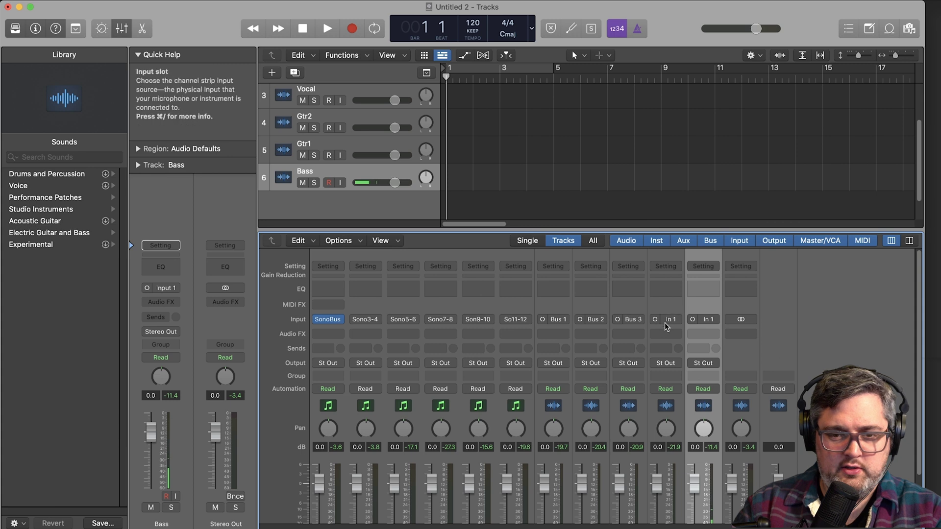
{"action": "left_click", "coordinate": [665, 320]}
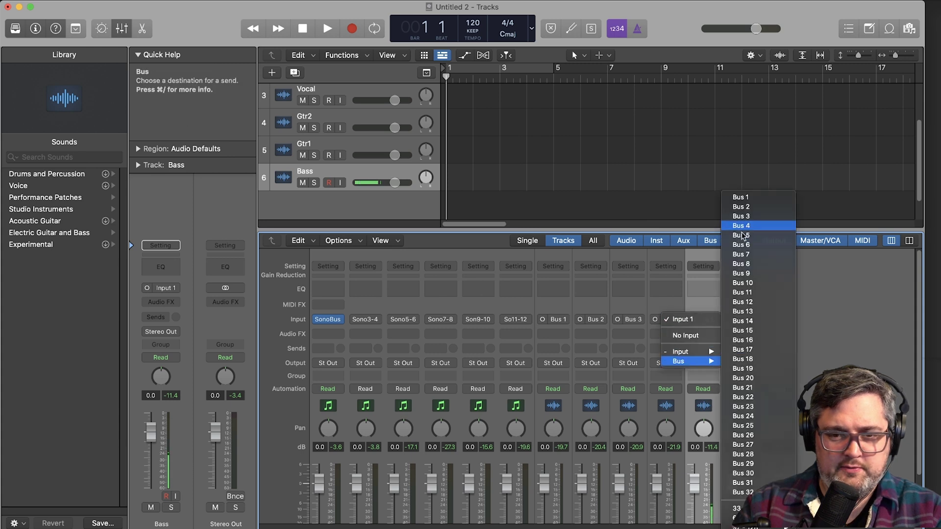
{"action": "left_click", "coordinate": [742, 227]}
{"action": "left_click", "coordinate": [706, 319]}
{"action": "mouse_move", "coordinate": [720, 361]}
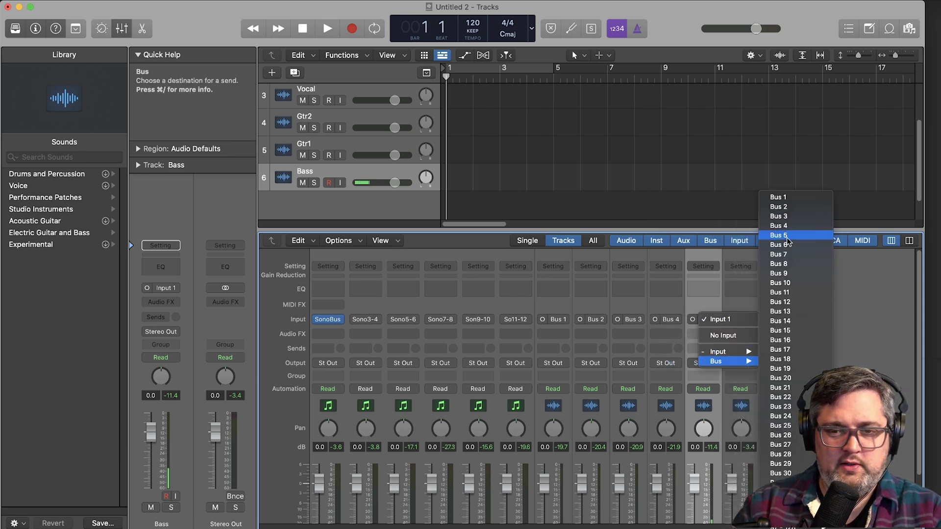
{"action": "left_click", "coordinate": [784, 236]}
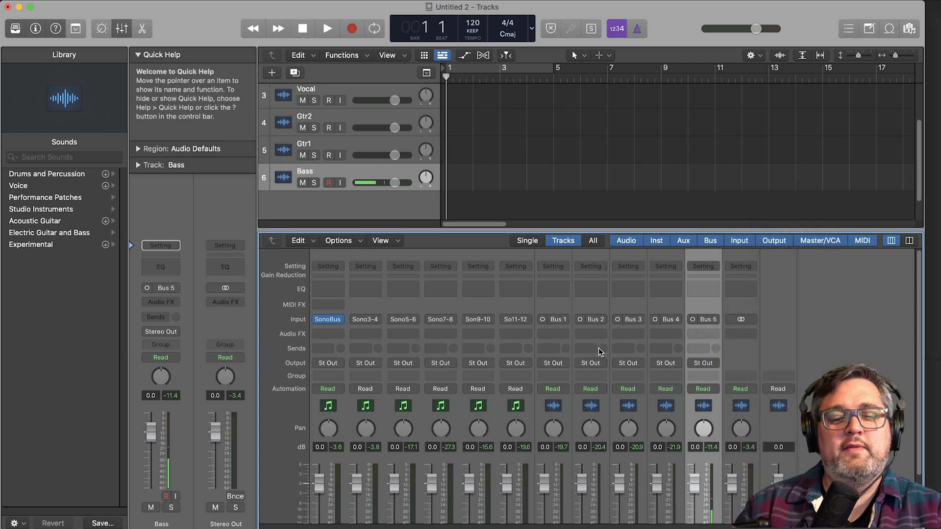
Route the output of Aux 1 to Bus 1 (Drums) and the output of Aux 2 to Bus 2 (Vocal)
{"action": "scroll", "coordinate": [421, 369], "scroll_direction": "down", "scroll_amount": 1}
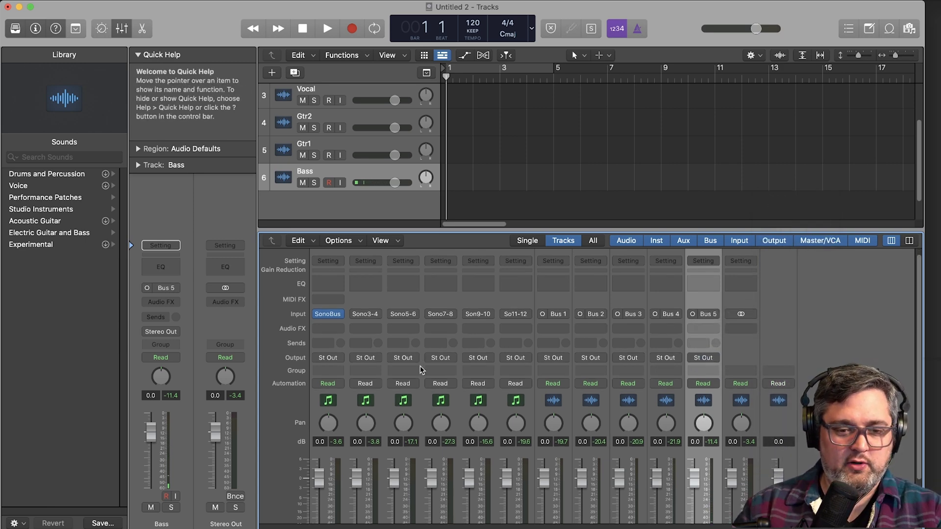
{"action": "scroll", "coordinate": [420, 369], "scroll_direction": "down", "scroll_amount": 3}
{"action": "scroll", "coordinate": [369, 363], "scroll_direction": "up", "scroll_amount": 3}
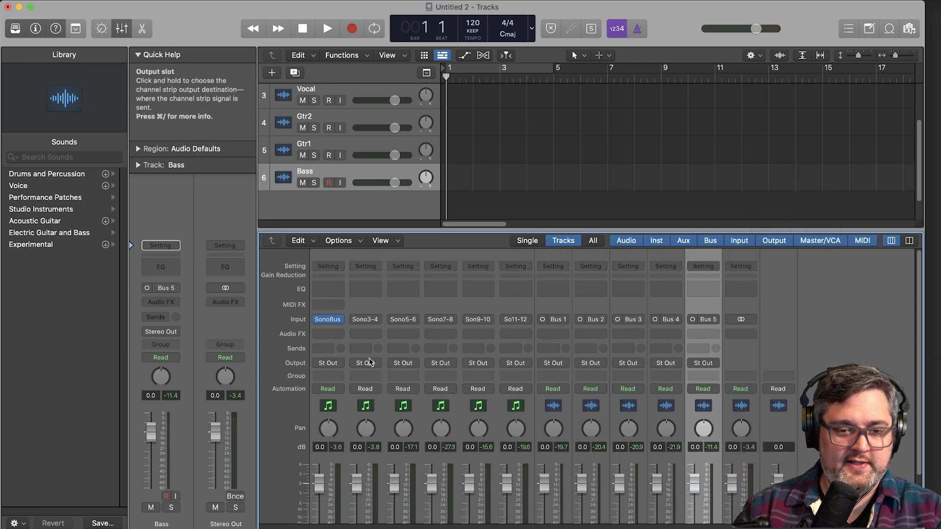
{"action": "left_click", "coordinate": [371, 363]}
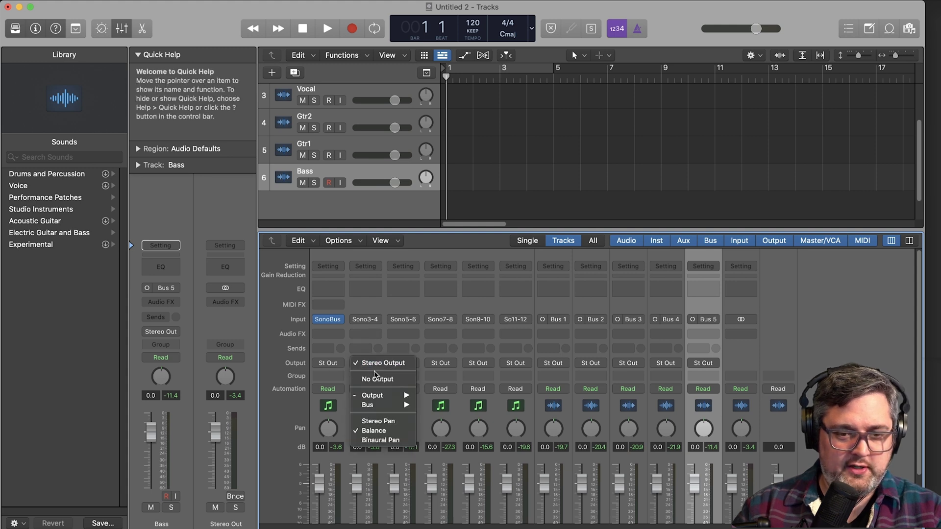
{"action": "mouse_move", "coordinate": [378, 405]}
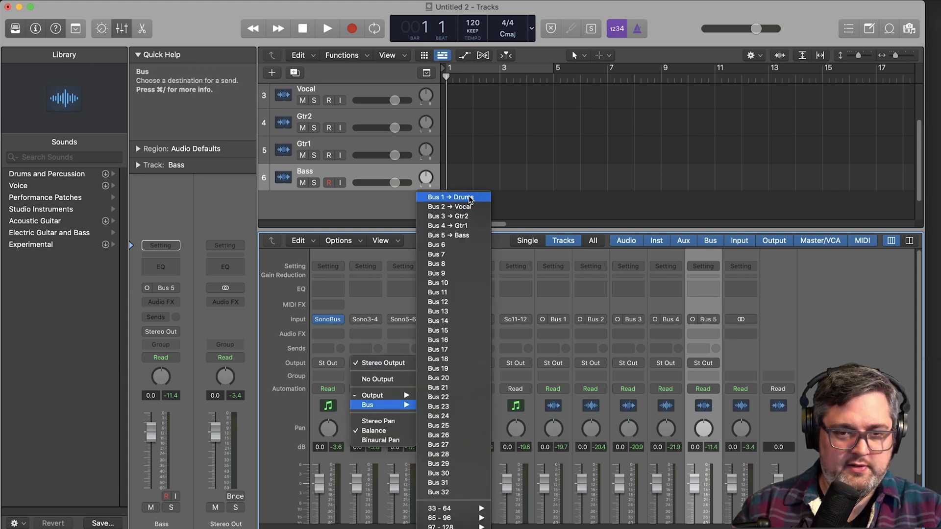
{"action": "left_click", "coordinate": [450, 197]}
{"action": "left_click", "coordinate": [392, 362]}
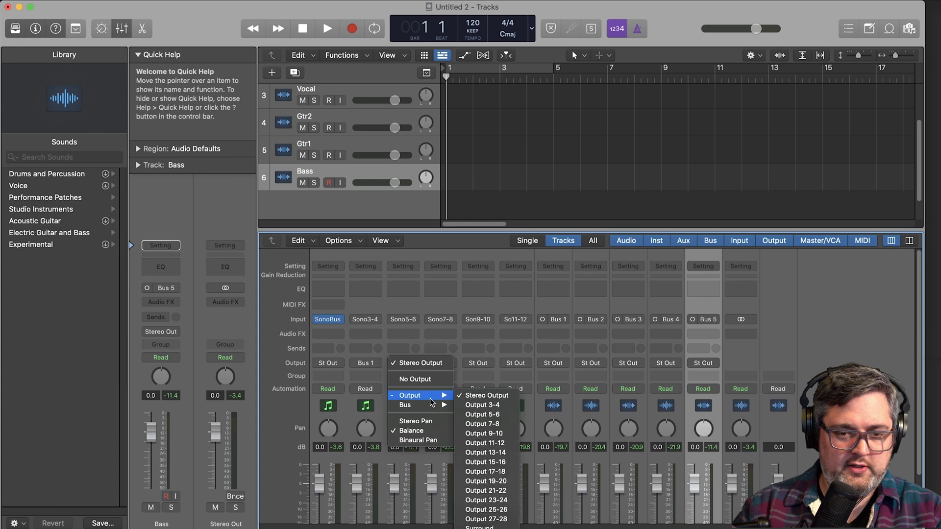
{"action": "mouse_move", "coordinate": [416, 404]}
{"action": "left_click", "coordinate": [490, 206]}
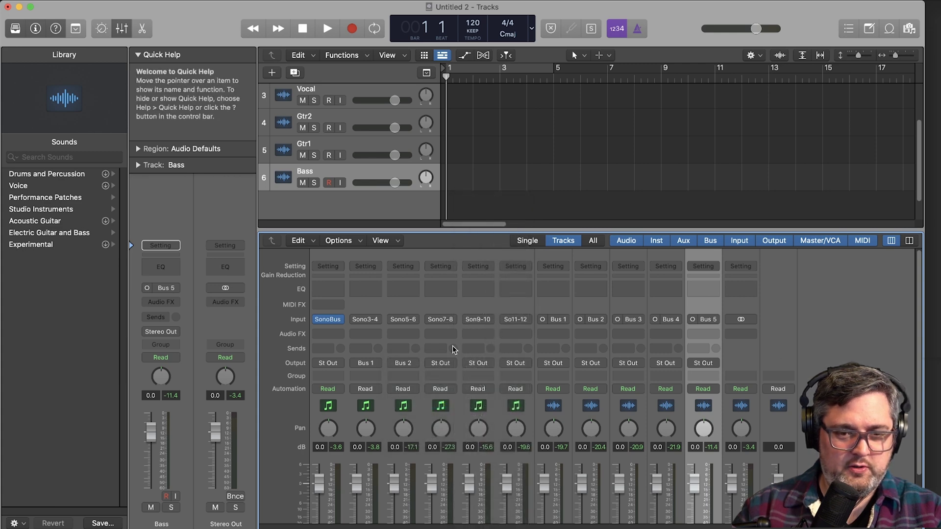
Route the outputs of Aux 3, Aux 4 and Aux 5 to Bus 3 (Gtr2), Bus 4 (Gtr1) and Bus 5 (Bass) respectively
{"action": "left_click", "coordinate": [440, 362]}
{"action": "mouse_move", "coordinate": [470, 396]}
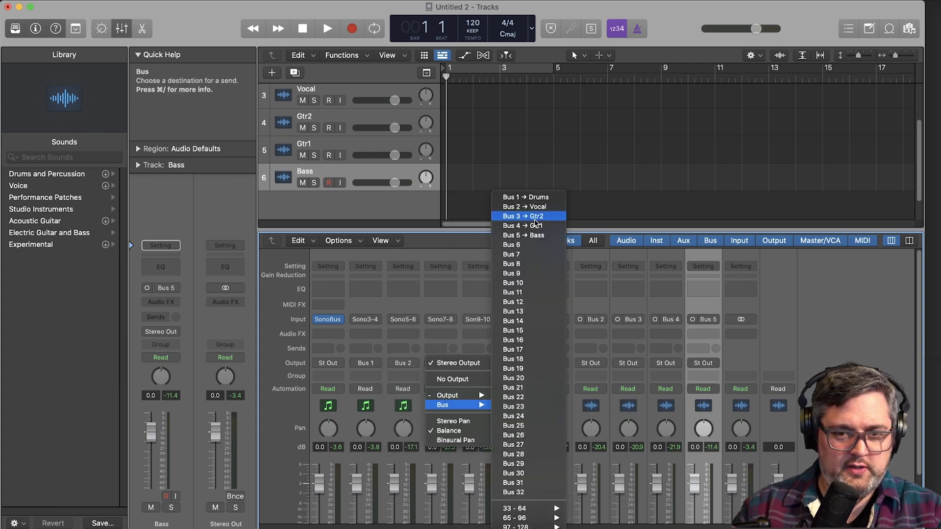
{"action": "left_click", "coordinate": [517, 216]}
{"action": "left_click", "coordinate": [482, 368]}
{"action": "mouse_move", "coordinate": [522, 405]}
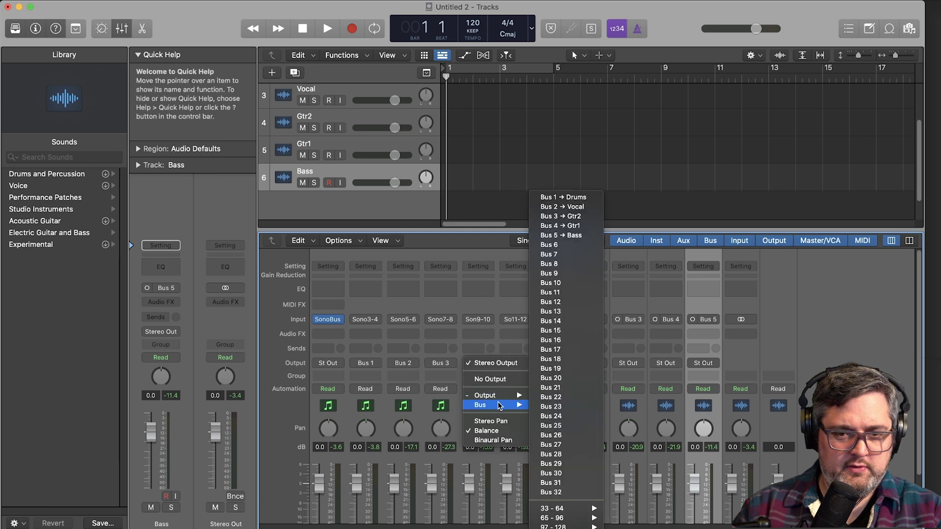
{"action": "left_click", "coordinate": [556, 227]}
{"action": "left_click", "coordinate": [519, 364]}
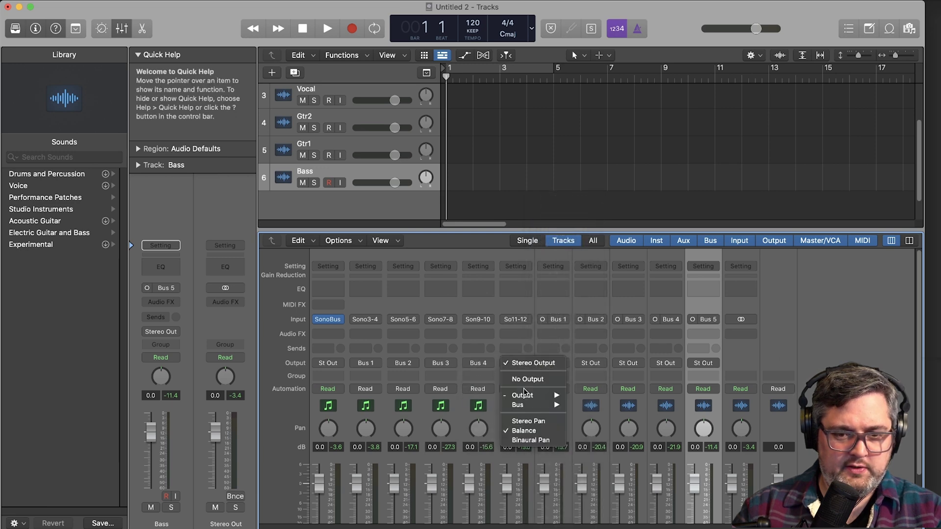
{"action": "mouse_move", "coordinate": [533, 405]}
{"action": "left_click", "coordinate": [599, 235]}
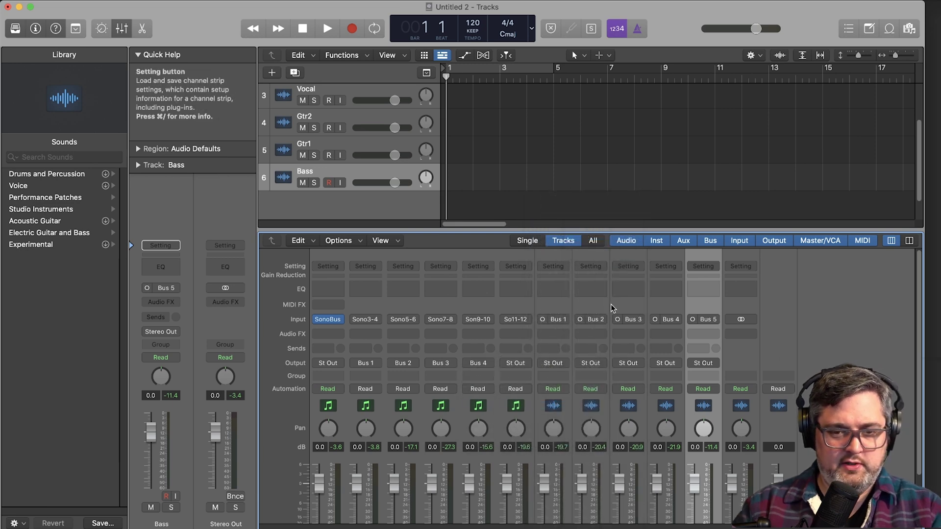
Unmute Aux 1 and turn on input monitoring for the Drums track
{"action": "scroll", "coordinate": [504, 374], "scroll_direction": "down", "scroll_amount": 1}
{"action": "scroll", "coordinate": [522, 383], "scroll_direction": "down", "scroll_amount": 2}
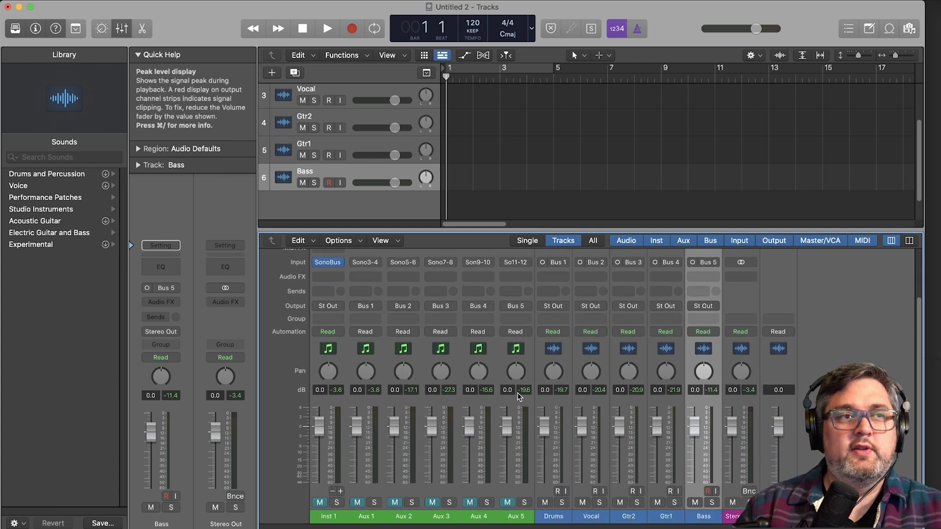
{"action": "left_click", "coordinate": [357, 502]}
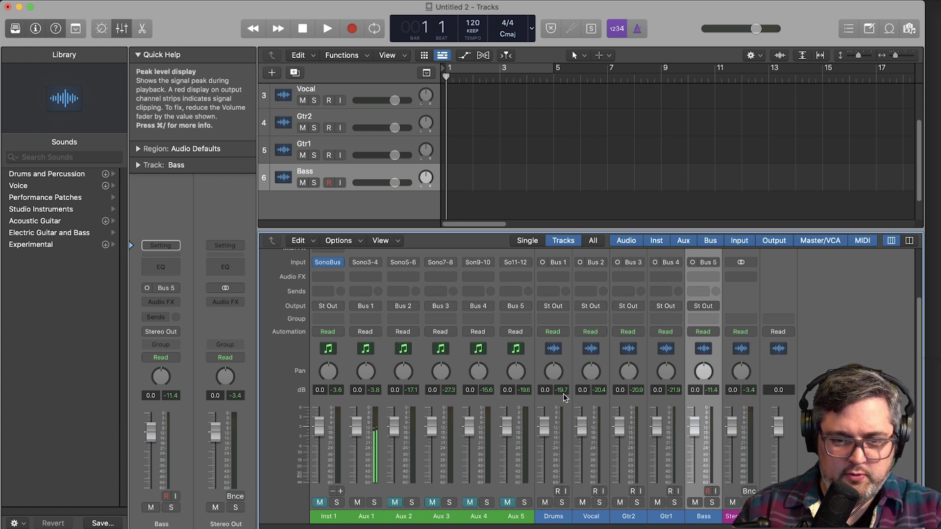
{"action": "left_click", "coordinate": [566, 492]}
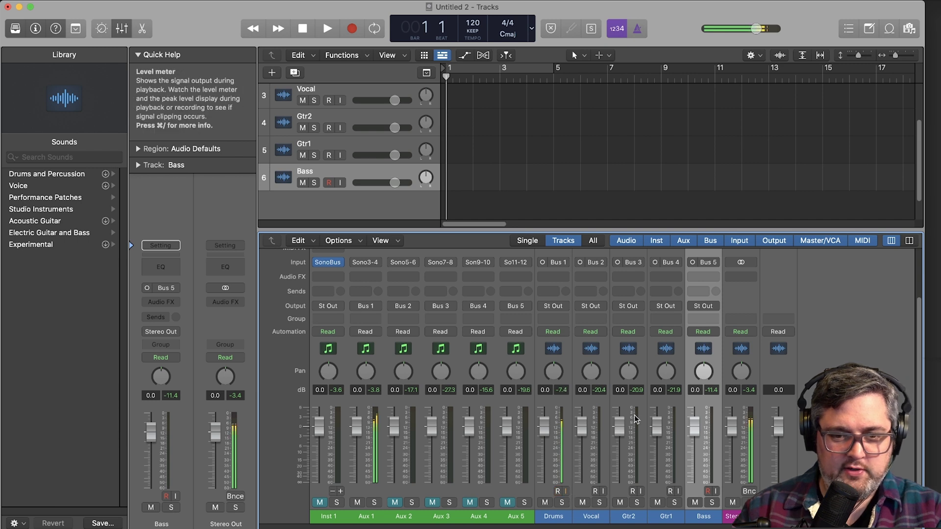
Switch the Drums channel's input format to stereo and record-enable the track
{"action": "scroll", "coordinate": [543, 343], "scroll_direction": "up", "scroll_amount": 1}
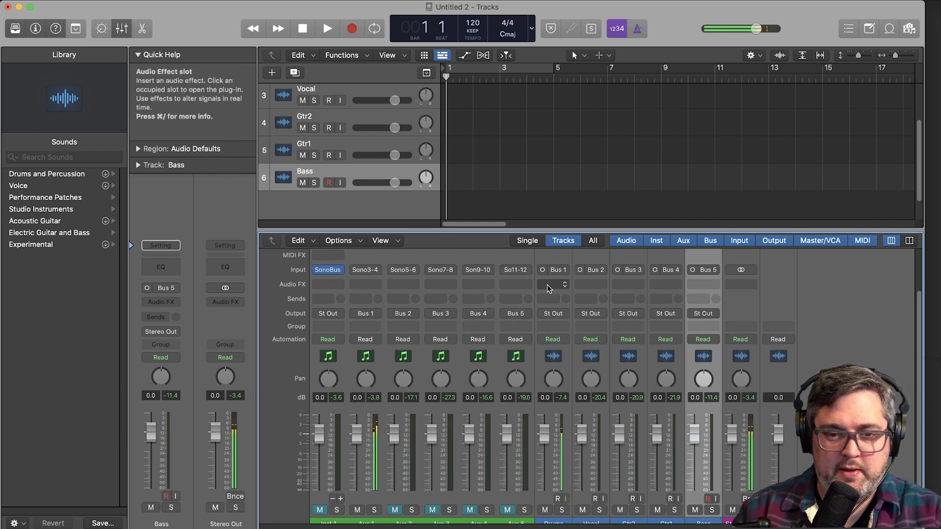
{"action": "left_click", "coordinate": [542, 270]}
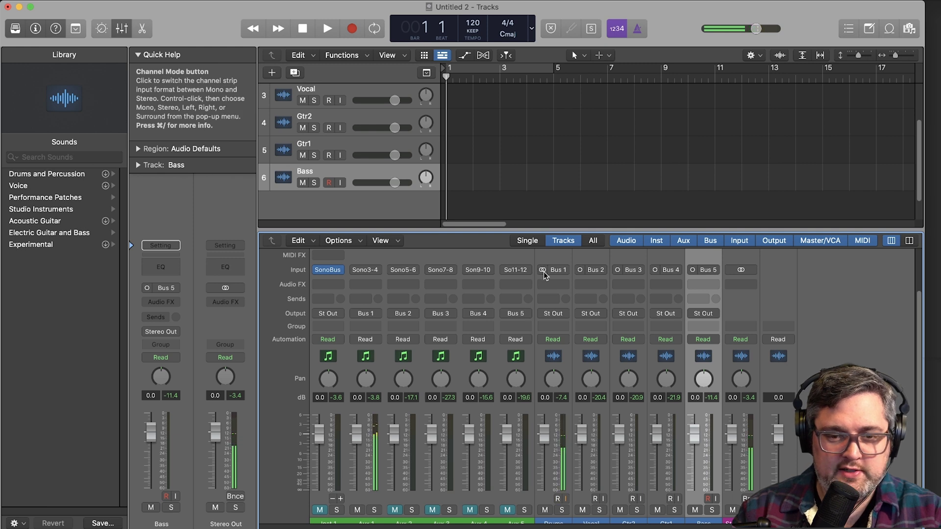
{"action": "left_click", "coordinate": [558, 499]}
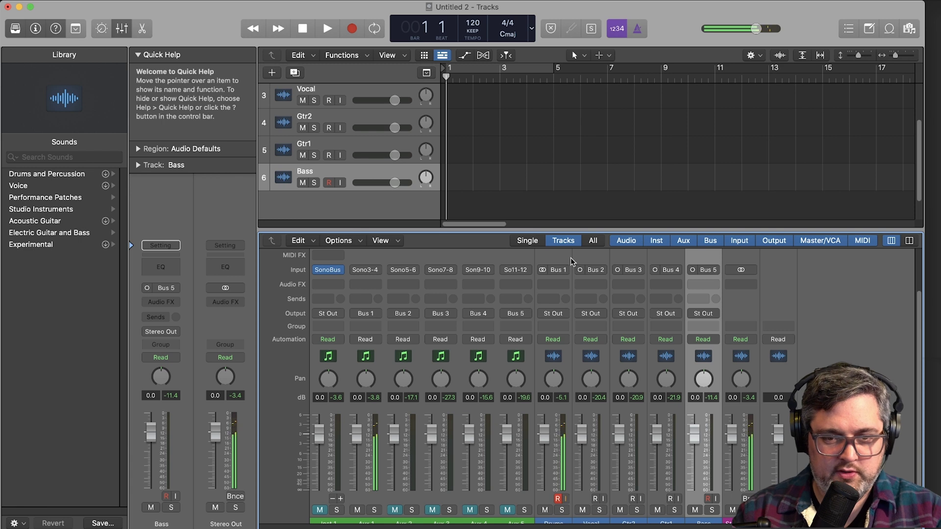
{"action": "scroll", "coordinate": [590, 507], "scroll_direction": "down", "scroll_amount": 1}
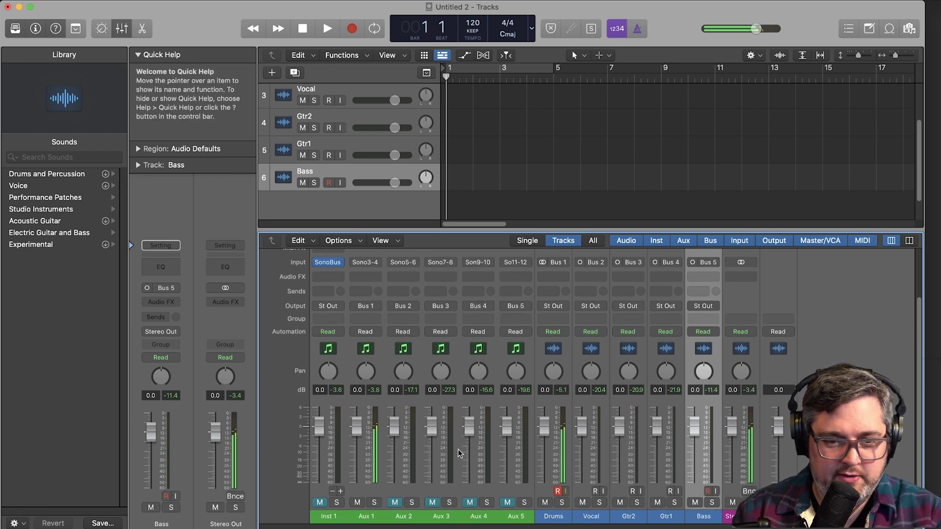
Unmute Aux 2, 3 and 4, and balance the guitars with Gtr1 at 1.1 dB panned +55 and Gtr2 panned -56
{"action": "left_click", "coordinate": [405, 507]}
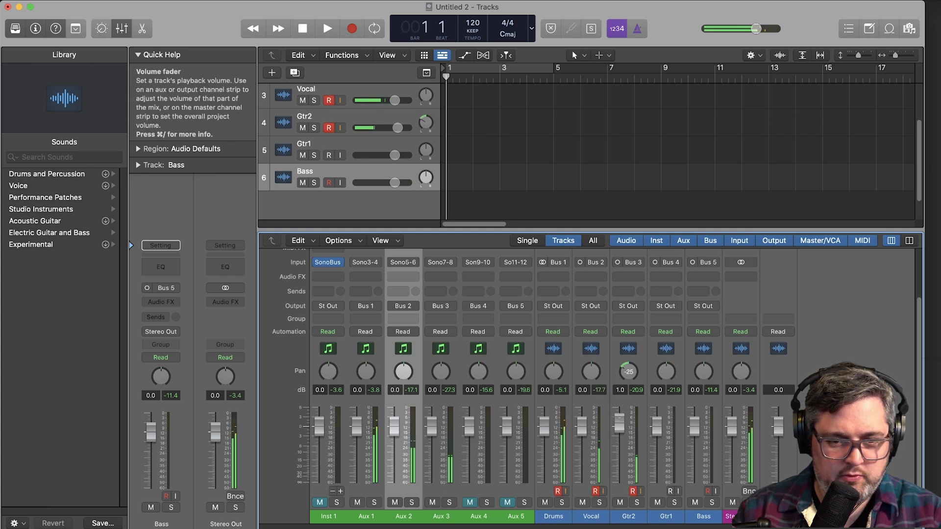
{"action": "left_click", "coordinate": [470, 503]}
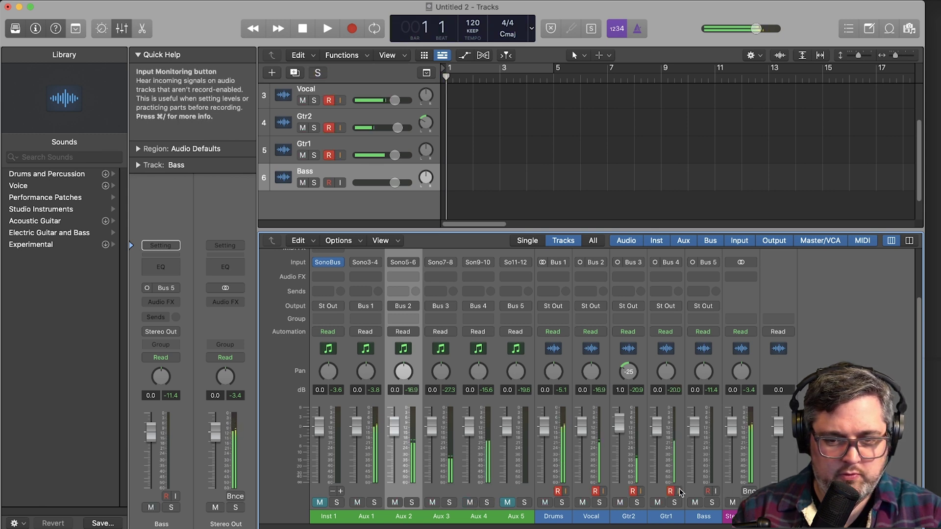
{"action": "left_click_drag", "start_coordinate": [656, 426], "coordinate": [657, 422]}
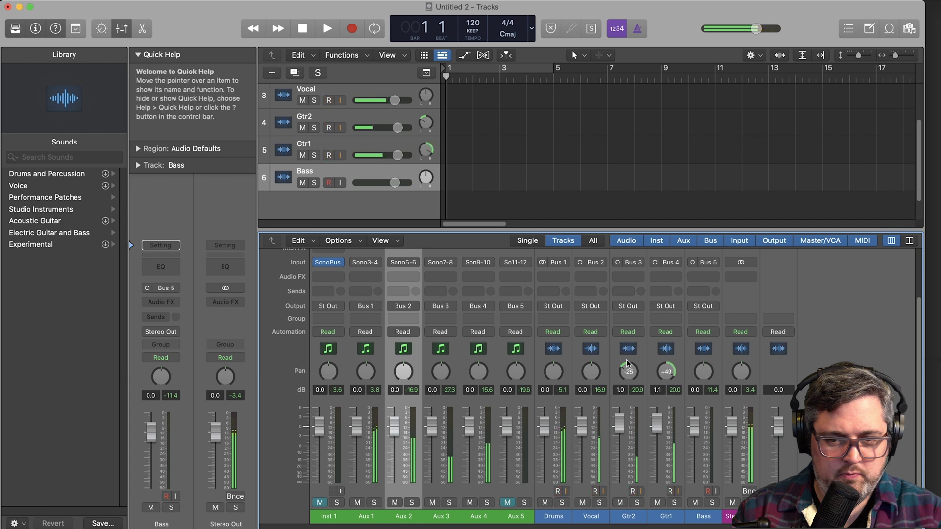
{"action": "left_click_drag", "start_coordinate": [625, 360], "coordinate": [653, 394]}
Unmute Aux 5, turn on input monitoring for the Bass track and raise the Bass fader to 0.3 dB
{"action": "left_click", "coordinate": [710, 491], "text": "alt"}
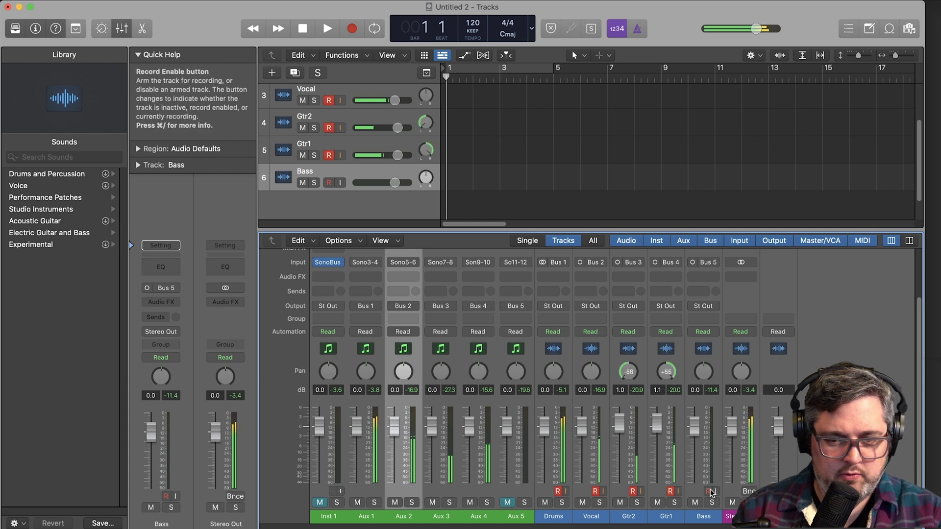
{"action": "left_click", "coordinate": [714, 492], "text": "alt"}
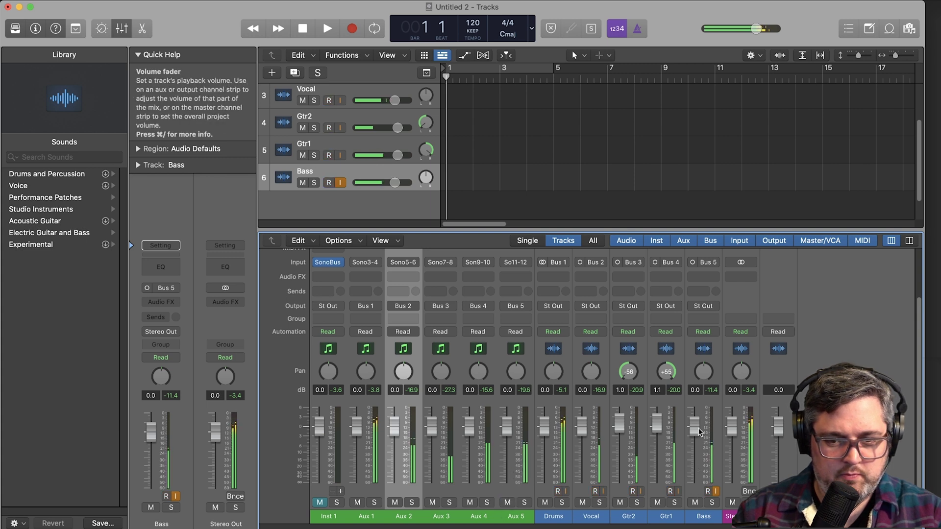
{"action": "key", "text": "super+z"}
{"action": "key", "text": "super+z"}
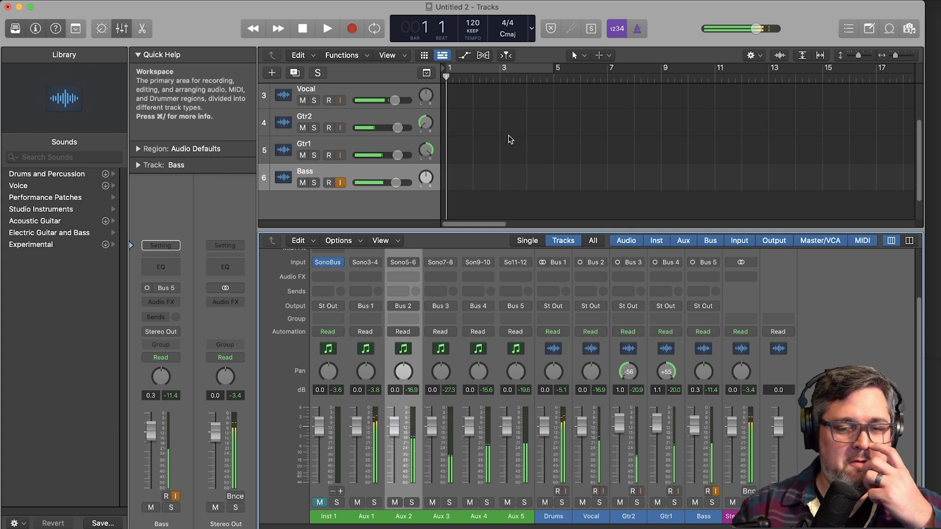
{"action": "key", "text": "super+shift+z"}
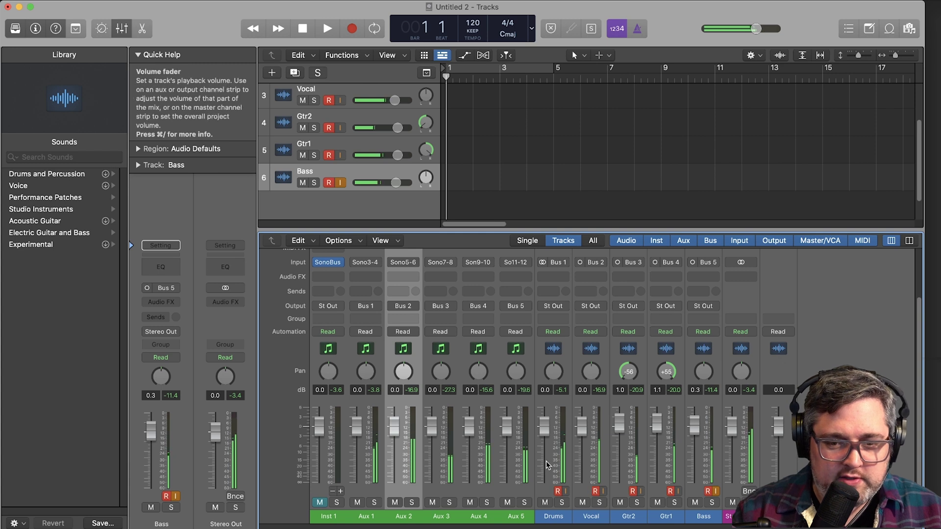
{"action": "key", "text": "super+z"}
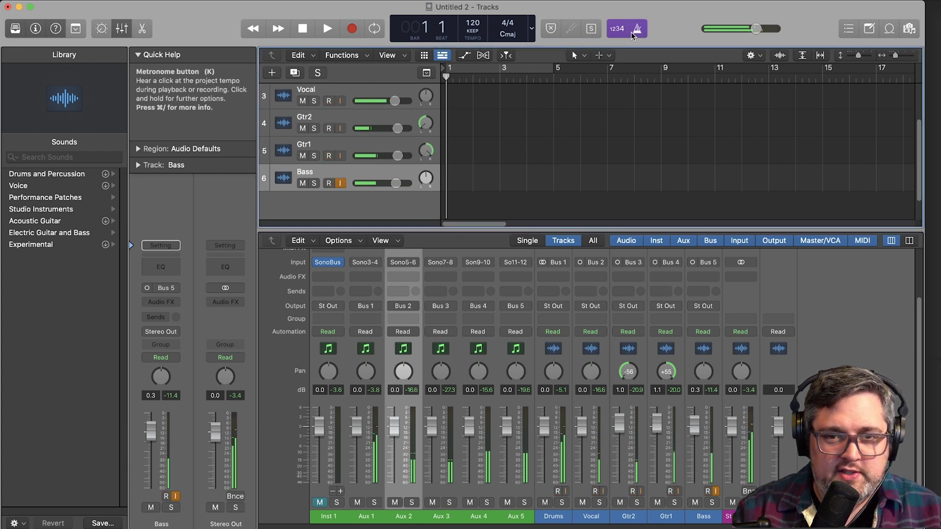
Turn off the count-in and metronome while recording all five armed tracks from bar 1 into bar 6
{"action": "left_click", "coordinate": [639, 30]}
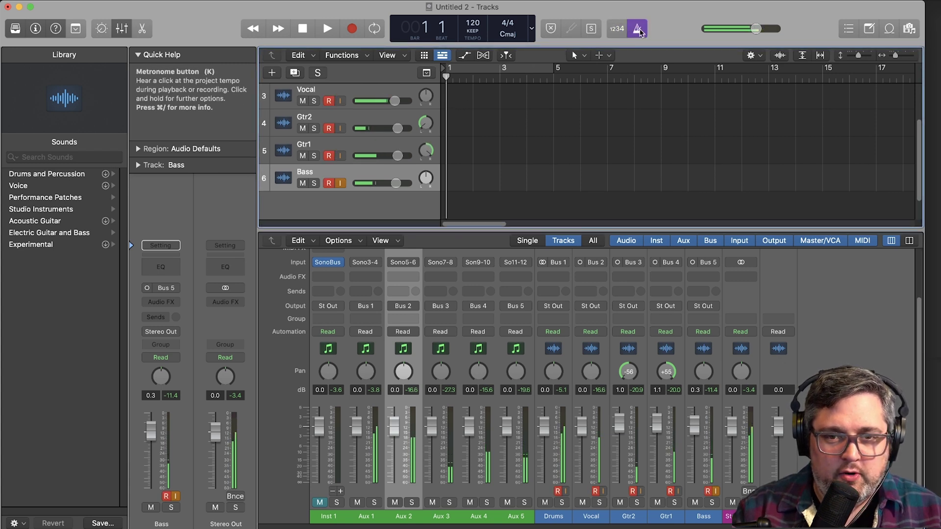
{"action": "key", "text": "super+shift+z"}
{"action": "left_click", "coordinate": [352, 28]}
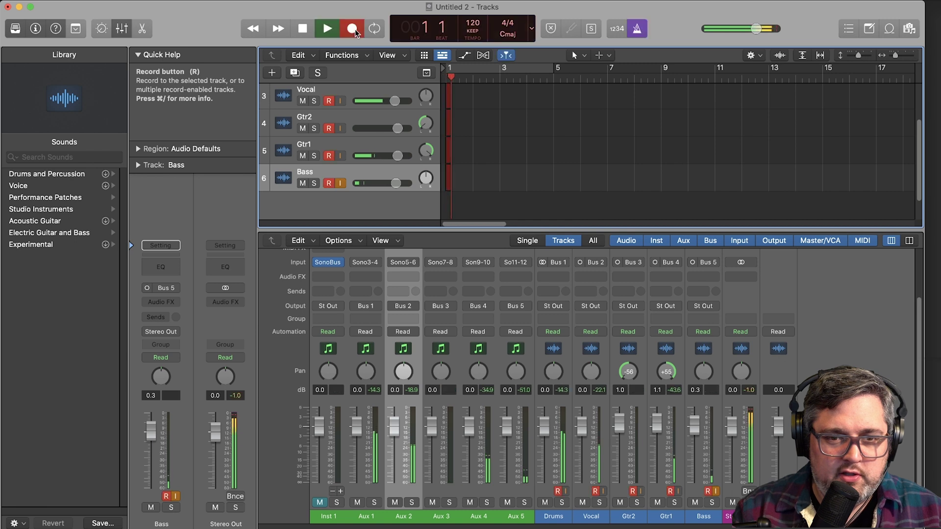
{"action": "scroll", "coordinate": [498, 132], "scroll_direction": "up", "scroll_amount": 2}
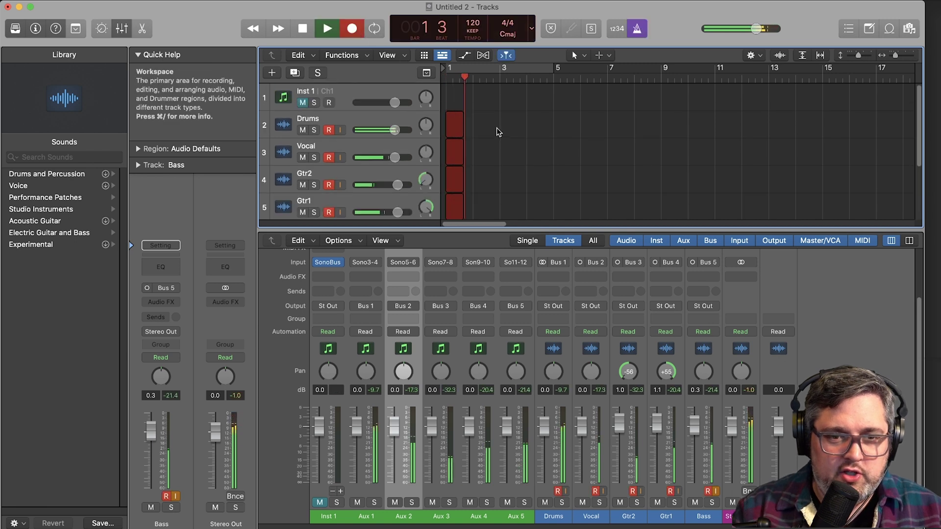
{"action": "left_click", "coordinate": [637, 29]}
{"action": "scroll", "coordinate": [564, 120], "scroll_direction": "down", "scroll_amount": 2}
{"action": "scroll", "coordinate": [549, 155], "scroll_direction": "up", "scroll_amount": 2}
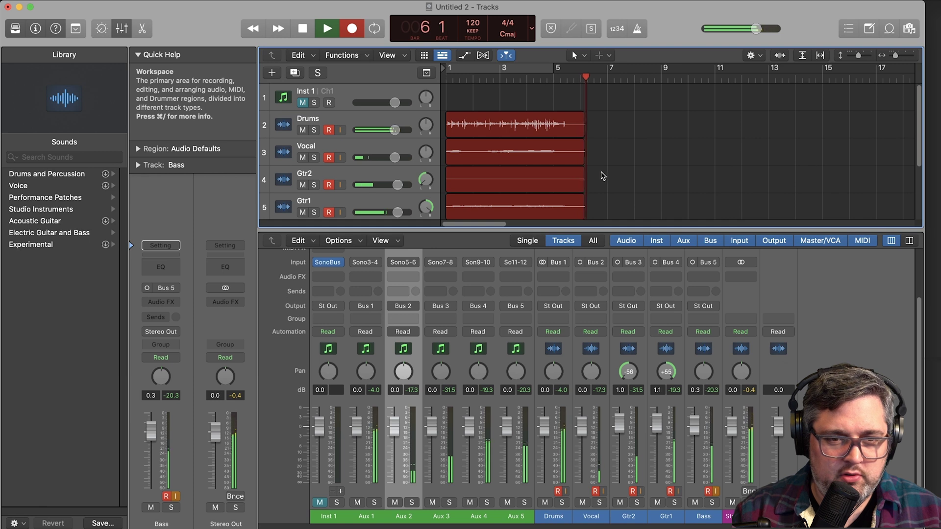
{"action": "key", "text": "space"}
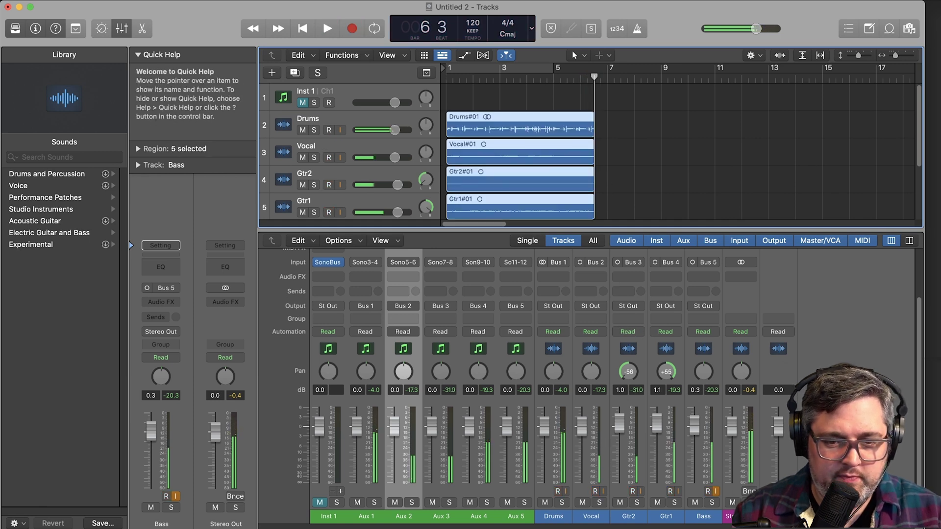
Disarm recording on the Drums, Vocal, Gtr2, Gtr1 and Bass tracks and turn off input monitoring on Bass
{"action": "left_click", "coordinate": [558, 491]}
{"action": "left_click", "coordinate": [595, 491]}
{"action": "left_click", "coordinate": [632, 491]}
{"action": "left_click", "coordinate": [669, 491]}
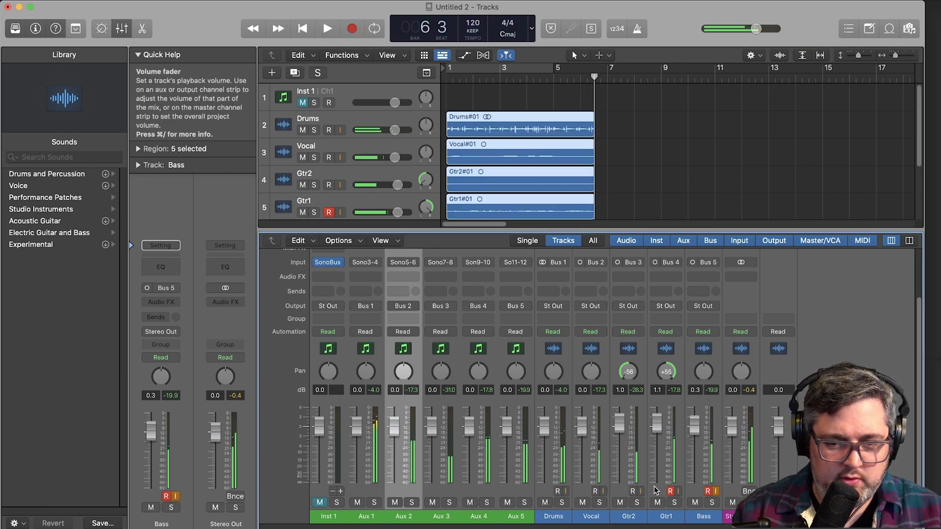
{"action": "left_click", "coordinate": [707, 492]}
{"action": "left_click", "coordinate": [707, 492]}
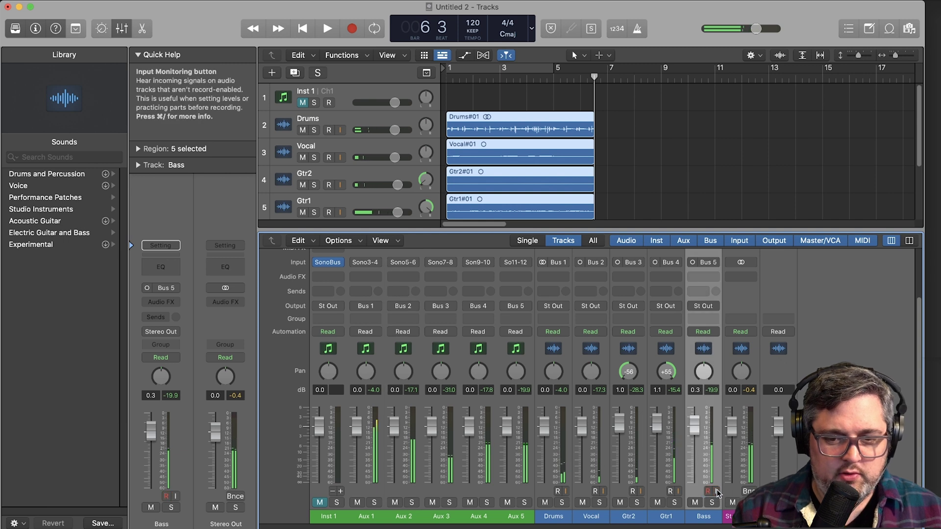
Play the recorded takes back from bar 1 for about two bars, and stop playback
{"action": "left_click", "coordinate": [447, 78]}
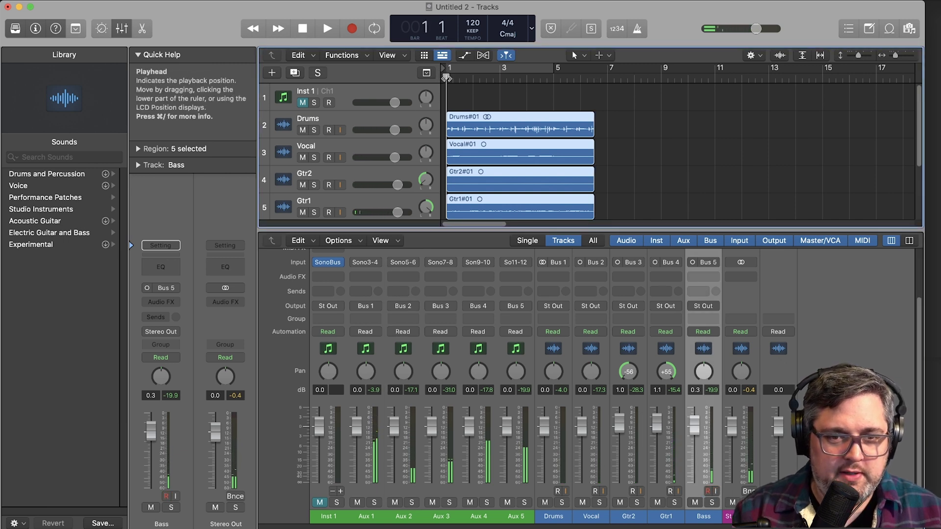
{"action": "key", "text": "space"}
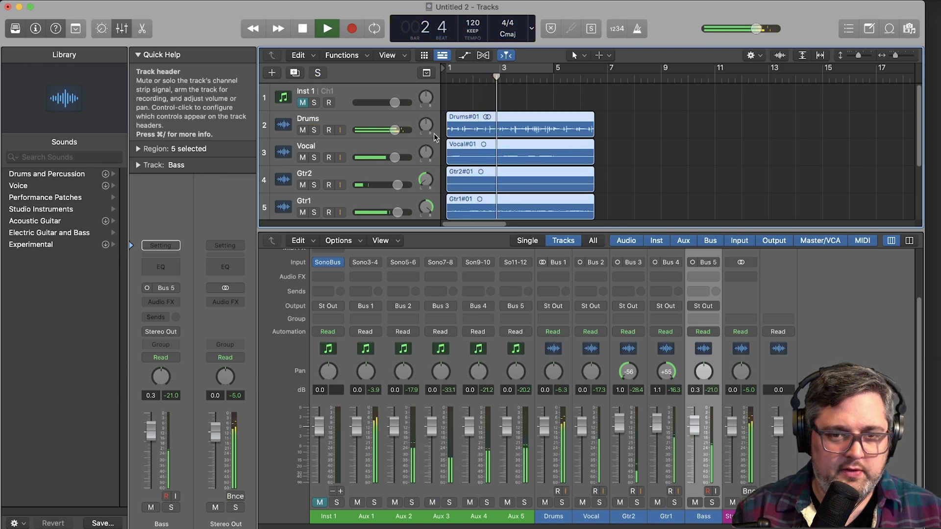
{"action": "key", "text": "space"}
Enlarge the Tracks area and add a new audio track named TB below Bass
{"action": "scroll", "coordinate": [539, 159], "scroll_direction": "down", "scroll_amount": 2}
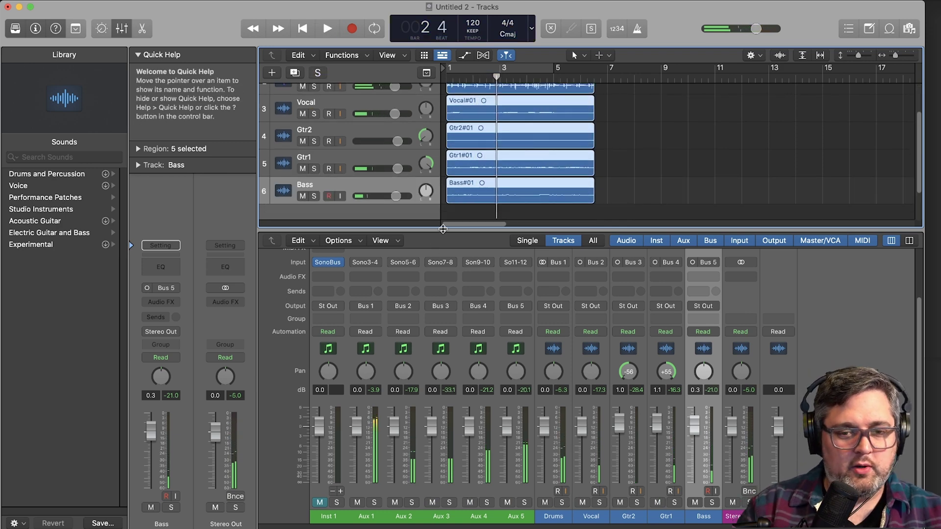
{"action": "left_click_drag", "start_coordinate": [442, 228], "coordinate": [444, 305]}
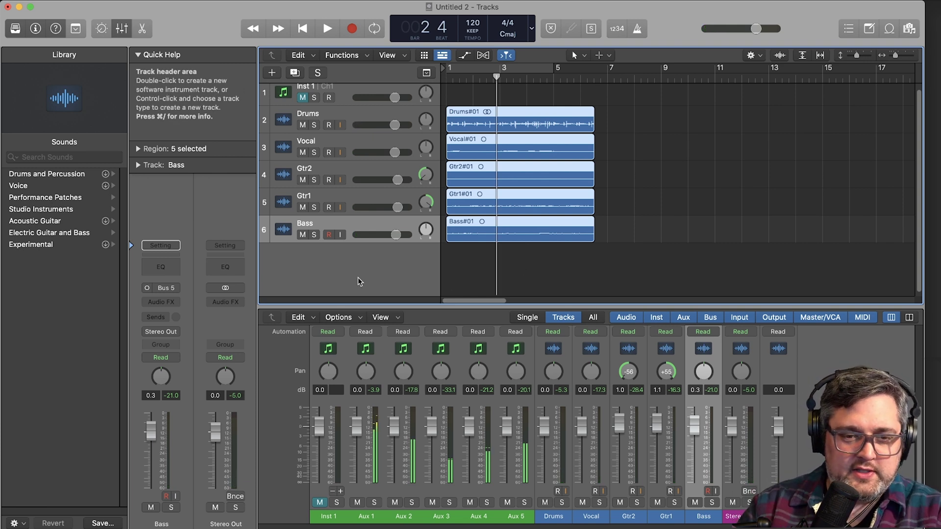
{"action": "right_click", "coordinate": [306, 262]}
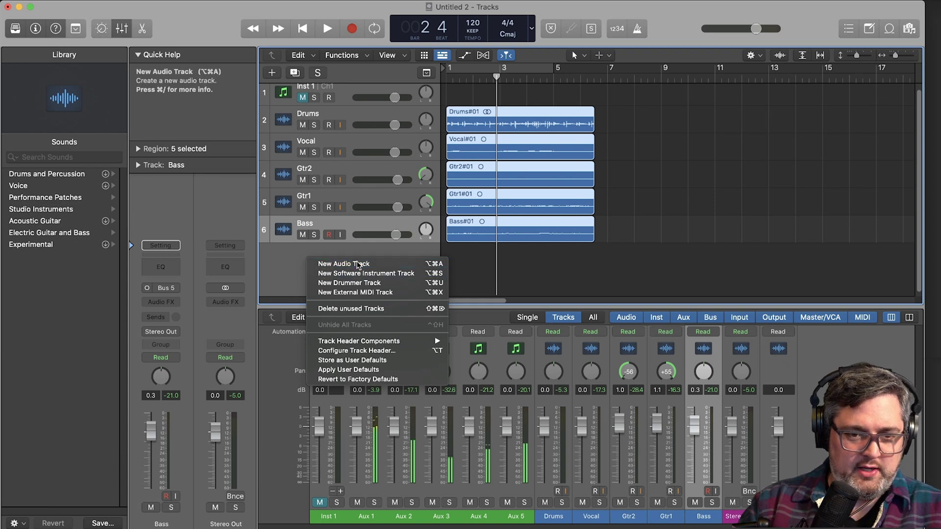
{"action": "key", "text": "Escape"}
{"action": "double_click", "coordinate": [308, 259]}
{"action": "double_click", "coordinate": [320, 249]}
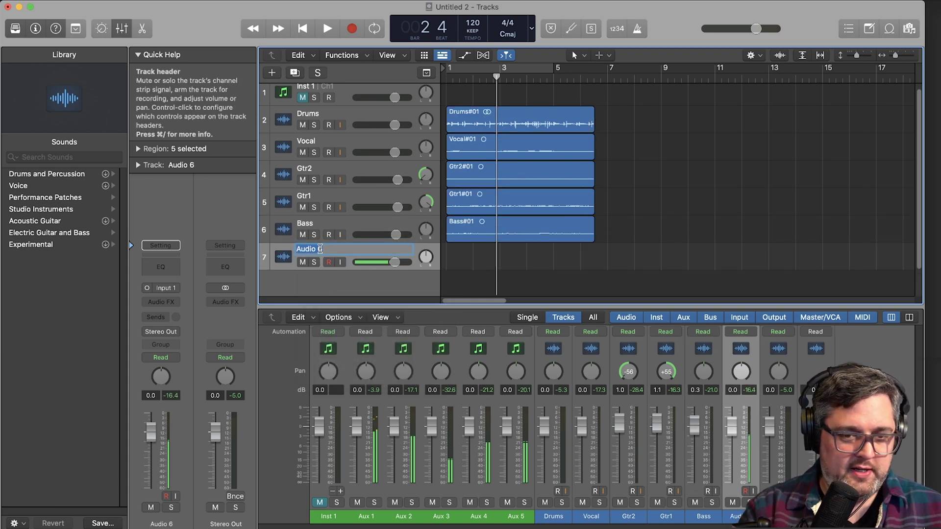
{"action": "key", "text": "Return"}
Check the input source options of the TB channel and keep Input 1 as its input
{"action": "scroll", "coordinate": [735, 441], "scroll_direction": "up", "scroll_amount": 4}
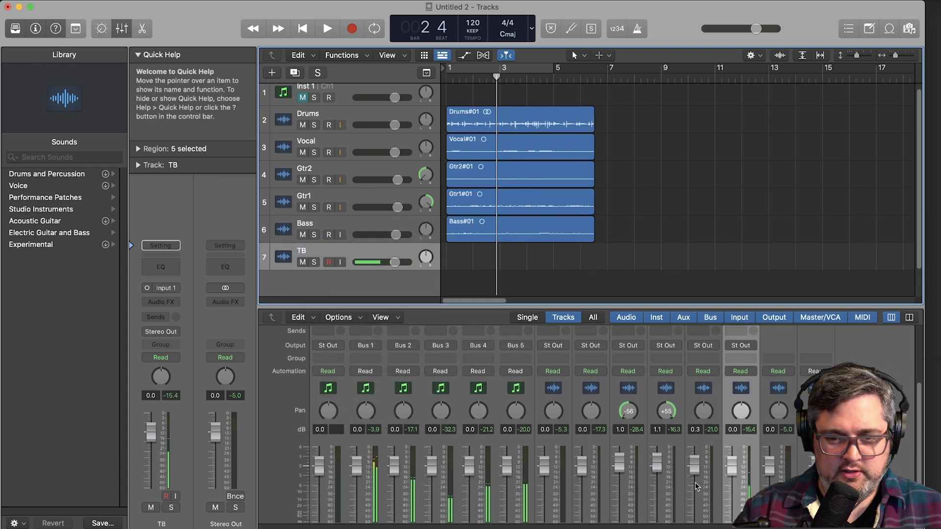
{"action": "scroll", "coordinate": [735, 441], "scroll_direction": "up", "scroll_amount": 2}
{"action": "left_click", "coordinate": [742, 388]}
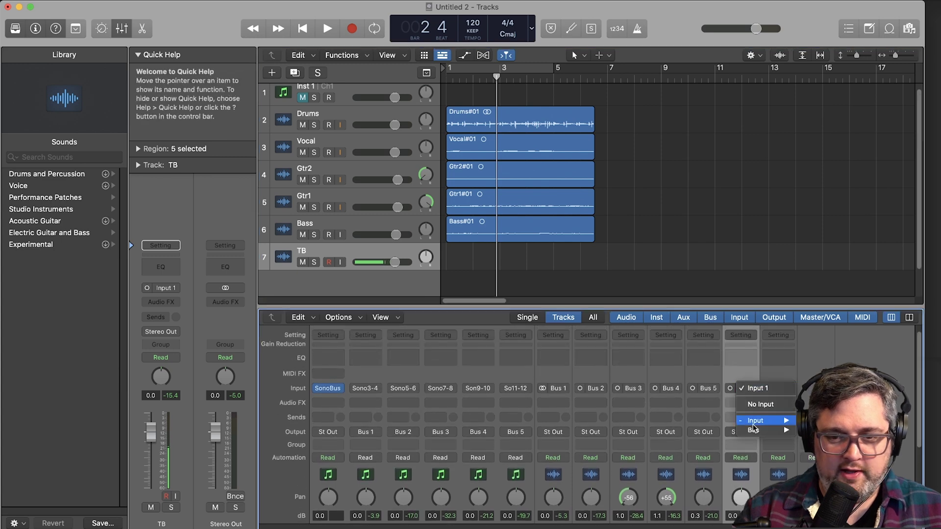
{"action": "mouse_move", "coordinate": [792, 421]}
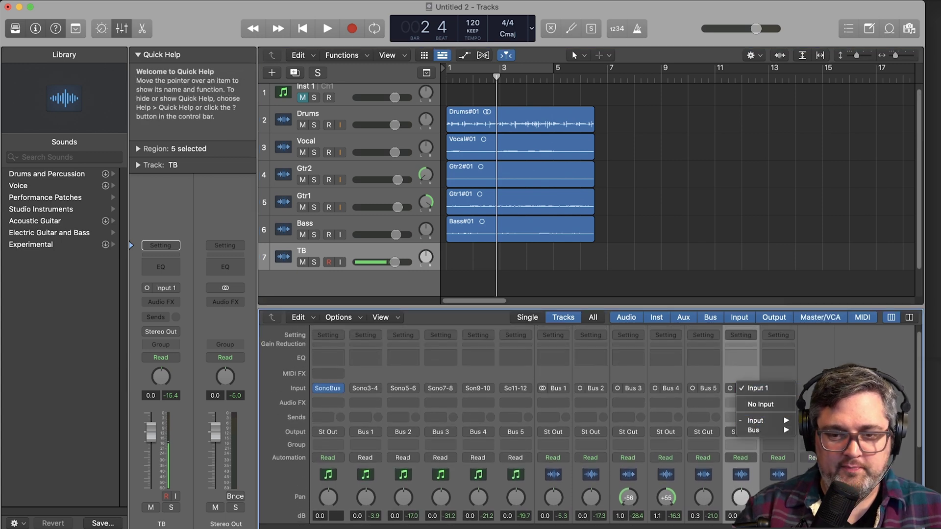
{"action": "key", "text": "Escape"}
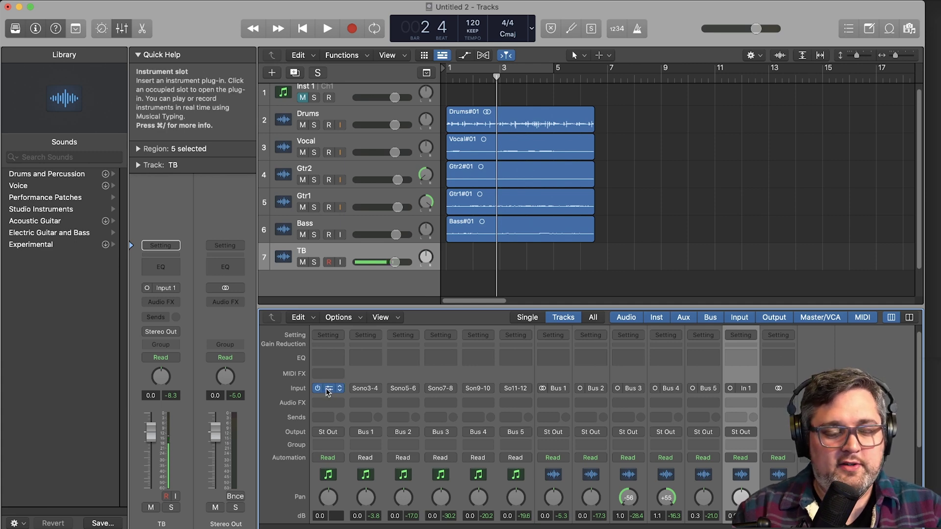
Open the SonoBus plug-in window on Inst 1 and add a send from the TB channel to Bus 10
{"action": "left_click", "coordinate": [328, 389]}
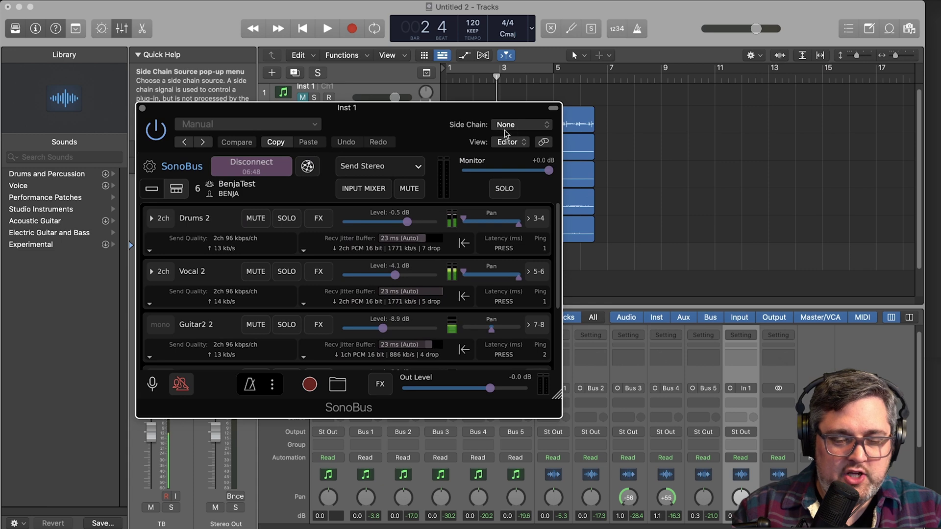
{"action": "left_click_drag", "start_coordinate": [469, 128], "coordinate": [416, 309]}
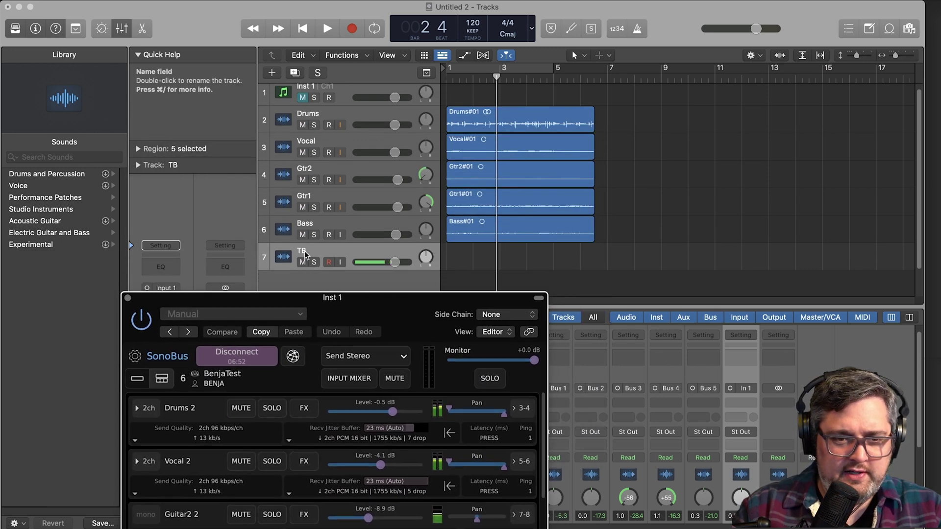
{"action": "scroll", "coordinate": [760, 421], "scroll_direction": "down", "scroll_amount": 3}
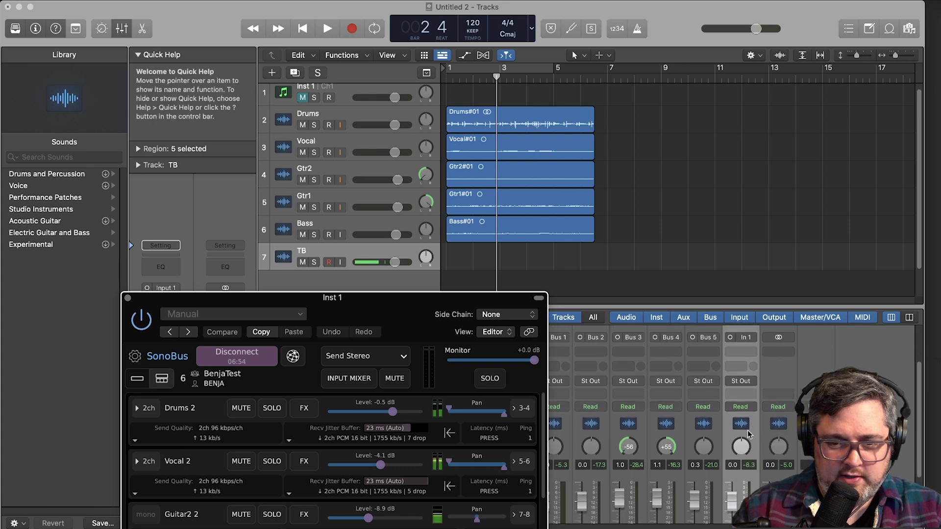
{"action": "left_click", "coordinate": [738, 367]}
{"action": "mouse_move", "coordinate": [751, 387]}
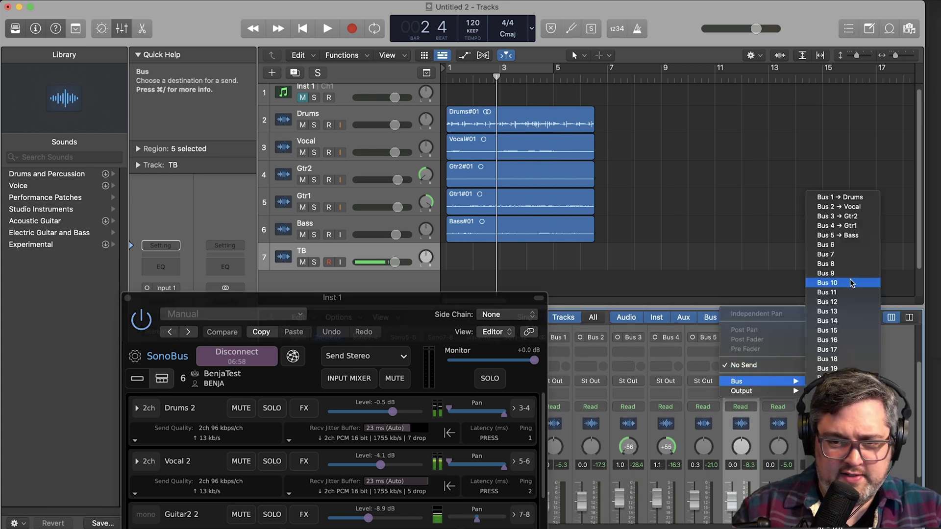
{"action": "left_click", "coordinate": [841, 284]}
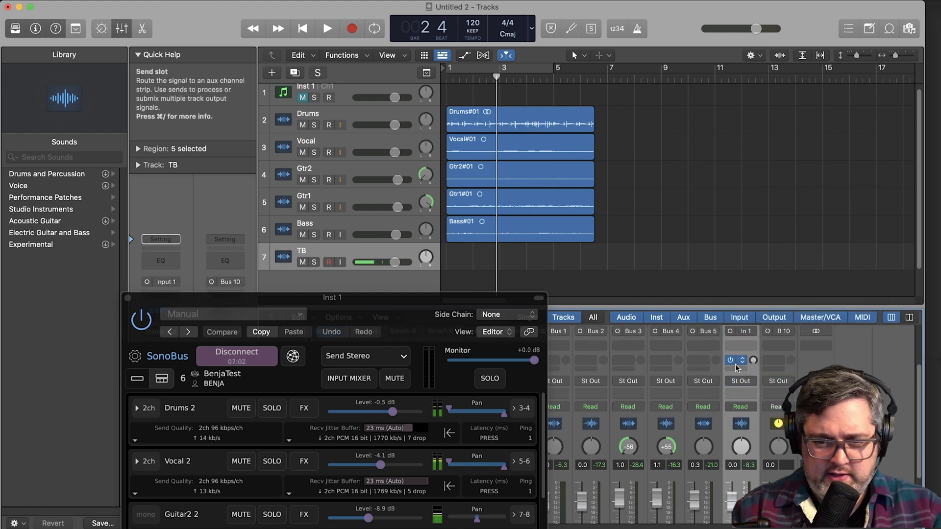
Set the TB channel's Bus 10 send level to about -2.9 dB and mute the aux strip fed by Bus 10
{"action": "left_click_drag", "start_coordinate": [752, 363], "coordinate": [753, 372]}
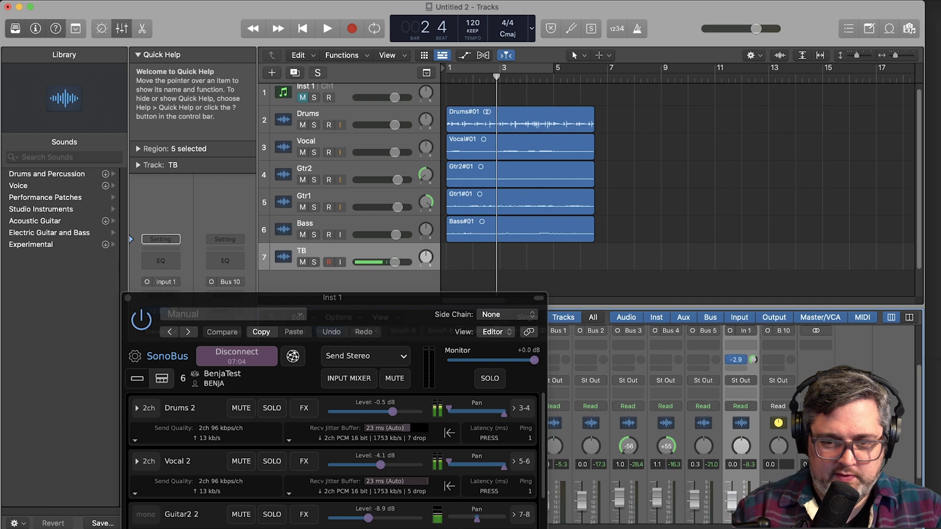
{"action": "scroll", "coordinate": [790, 439], "scroll_direction": "down", "scroll_amount": 3}
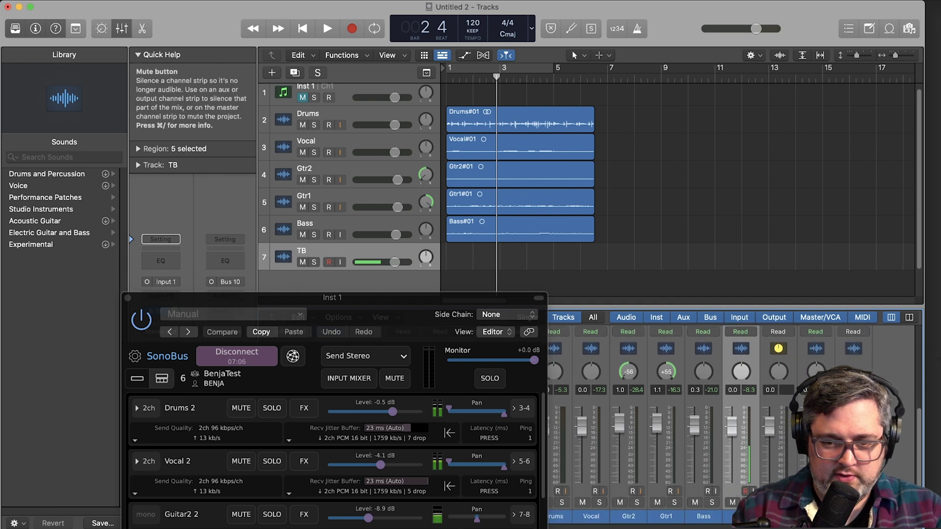
{"action": "scroll", "coordinate": [783, 416], "scroll_direction": "up", "scroll_amount": 3}
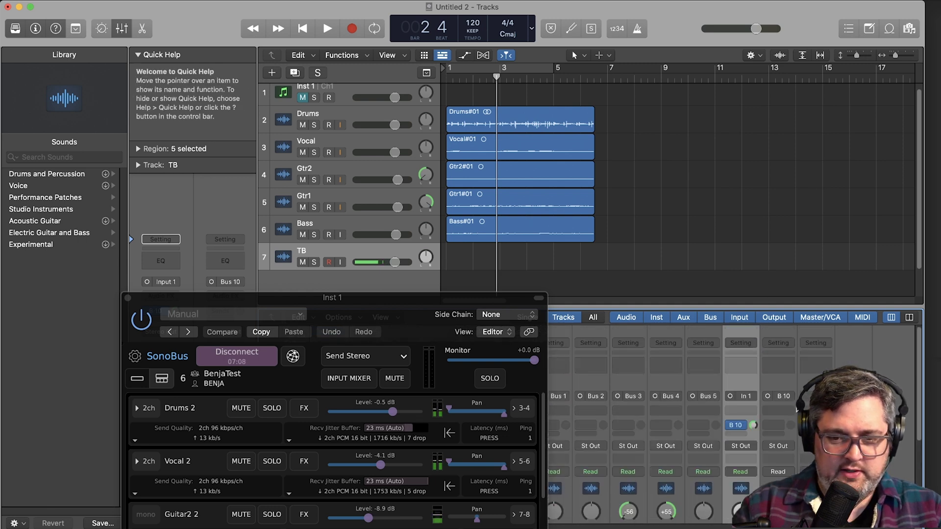
Set the SonoBus plug-in's side chain source to Bus 10 from TB and show its input mixer
{"action": "left_click_drag", "start_coordinate": [355, 301], "coordinate": [351, 169]}
{"action": "left_click", "coordinate": [500, 183]}
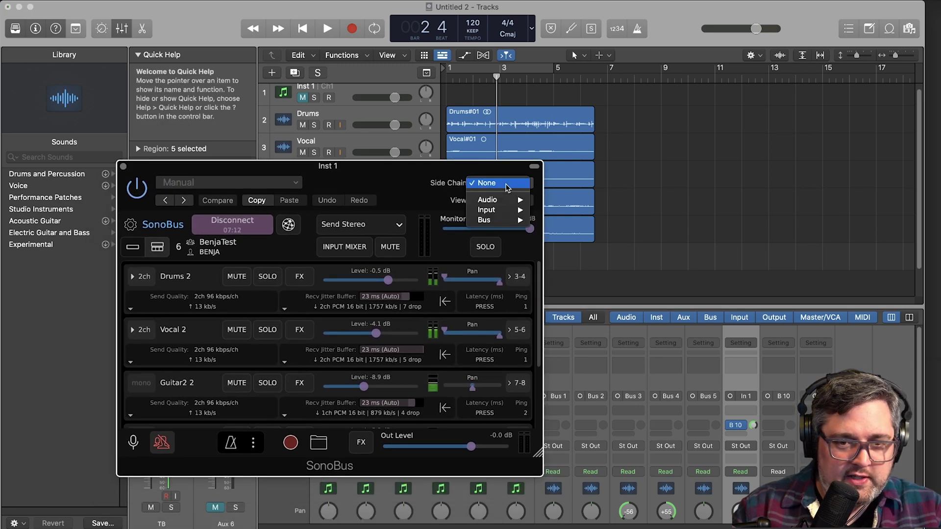
{"action": "mouse_move", "coordinate": [499, 219]}
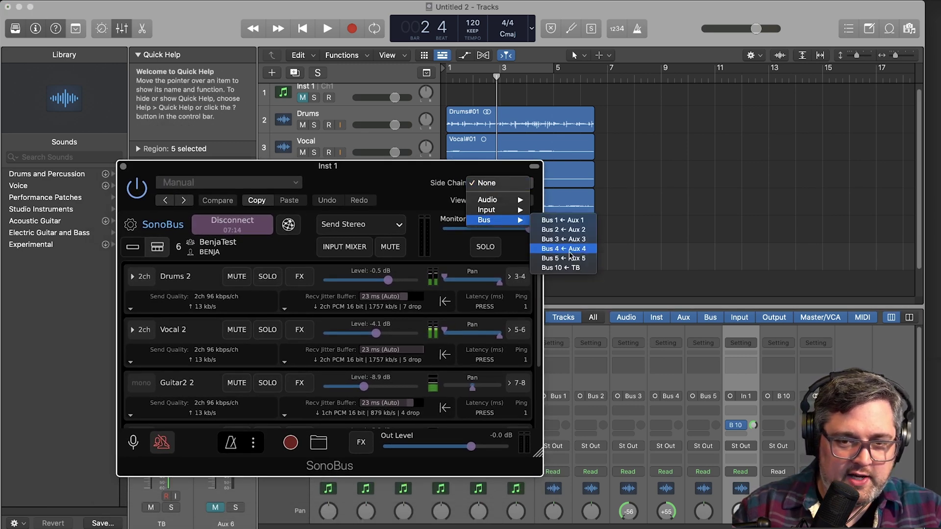
{"action": "left_click", "coordinate": [559, 268]}
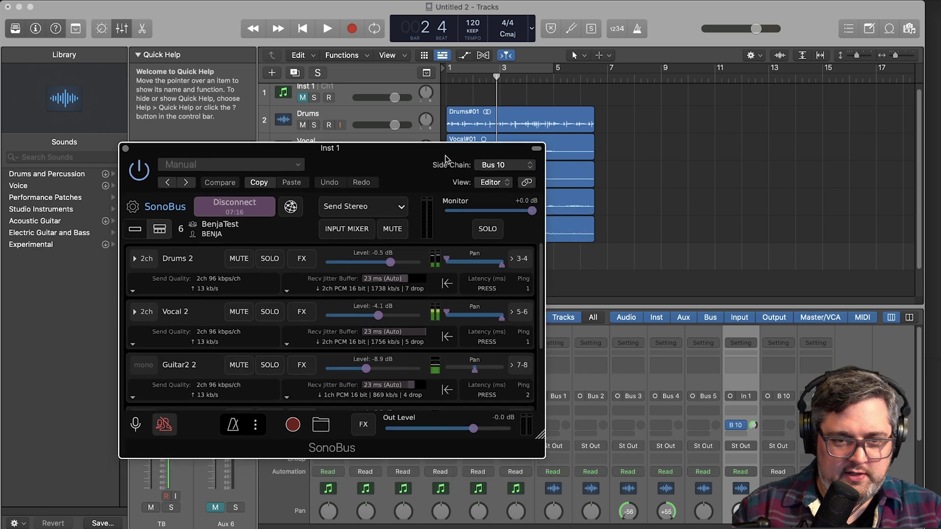
{"action": "left_click", "coordinate": [367, 226]}
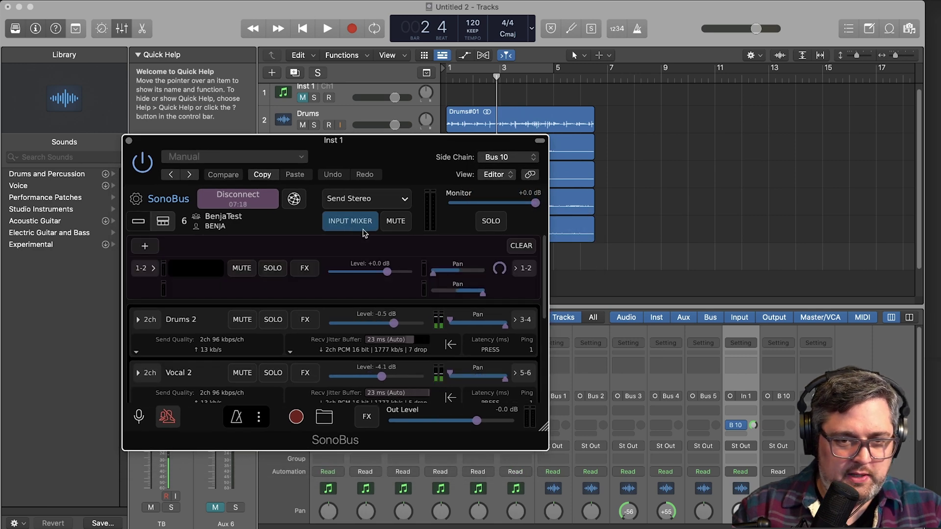
Move the SonoBus window clear of the mixer and record-enable the TB channel
{"action": "left_click_drag", "start_coordinate": [395, 156], "coordinate": [320, 69]}
{"action": "scroll", "coordinate": [712, 466], "scroll_direction": "down", "scroll_amount": 3}
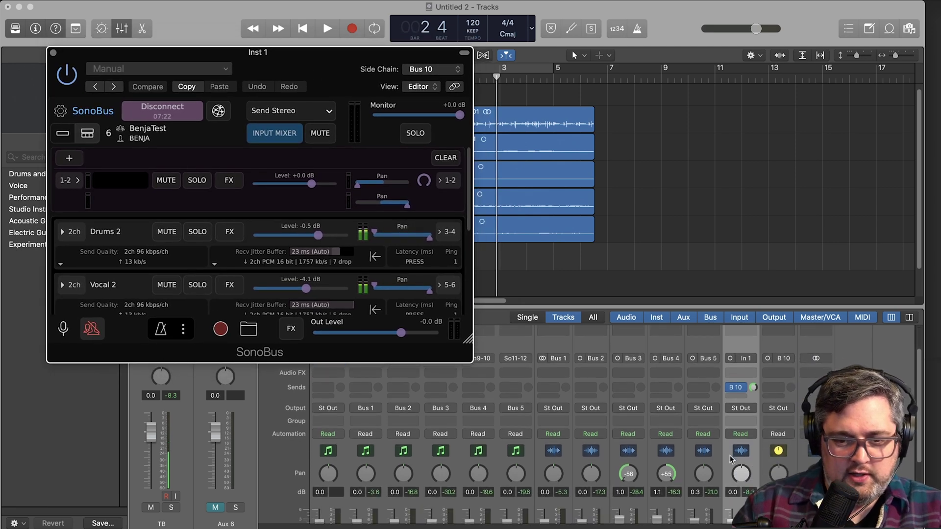
{"action": "scroll", "coordinate": [730, 459], "scroll_direction": "down", "scroll_amount": 3}
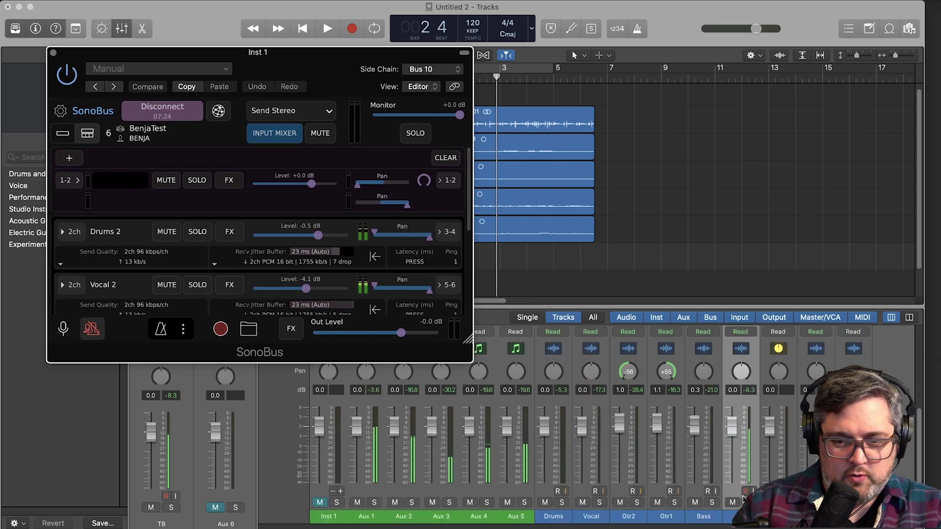
{"action": "left_click", "coordinate": [745, 492]}
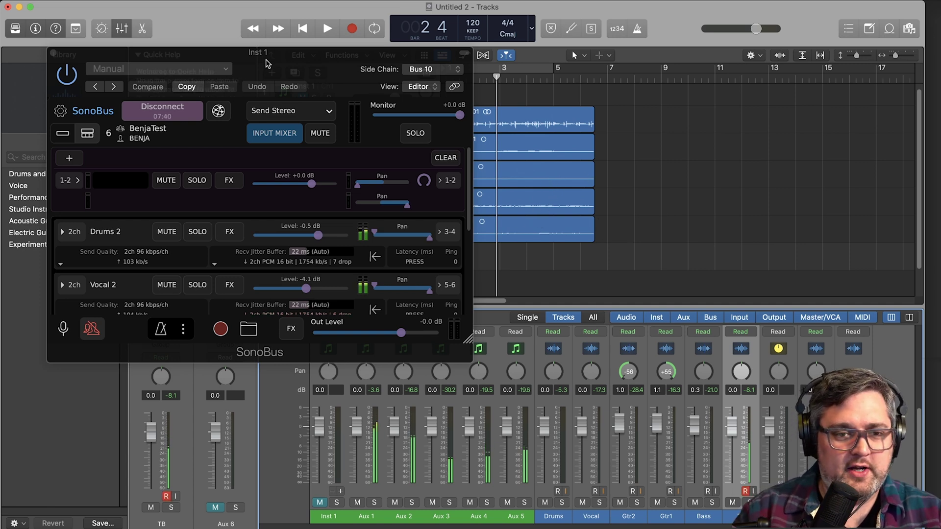
{"action": "left_click_drag", "start_coordinate": [267, 63], "coordinate": [417, 63]}
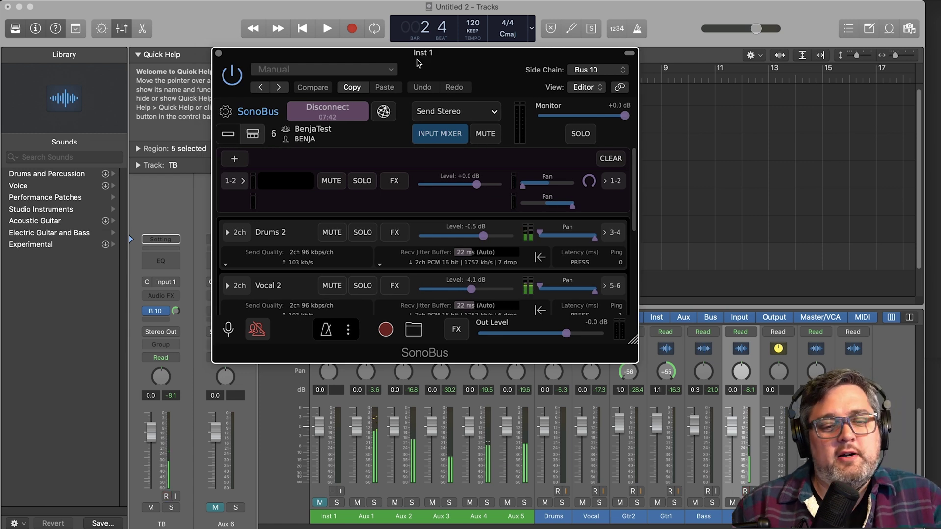